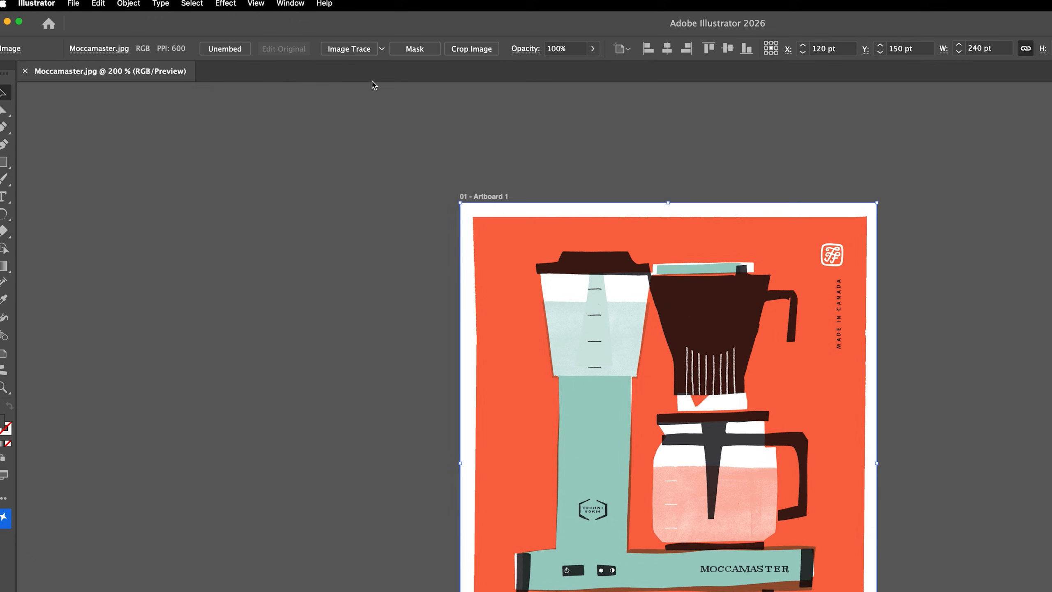
Show the Image Trace presets available for the selected Moccamaster.jpg image.
left_click(383, 49)
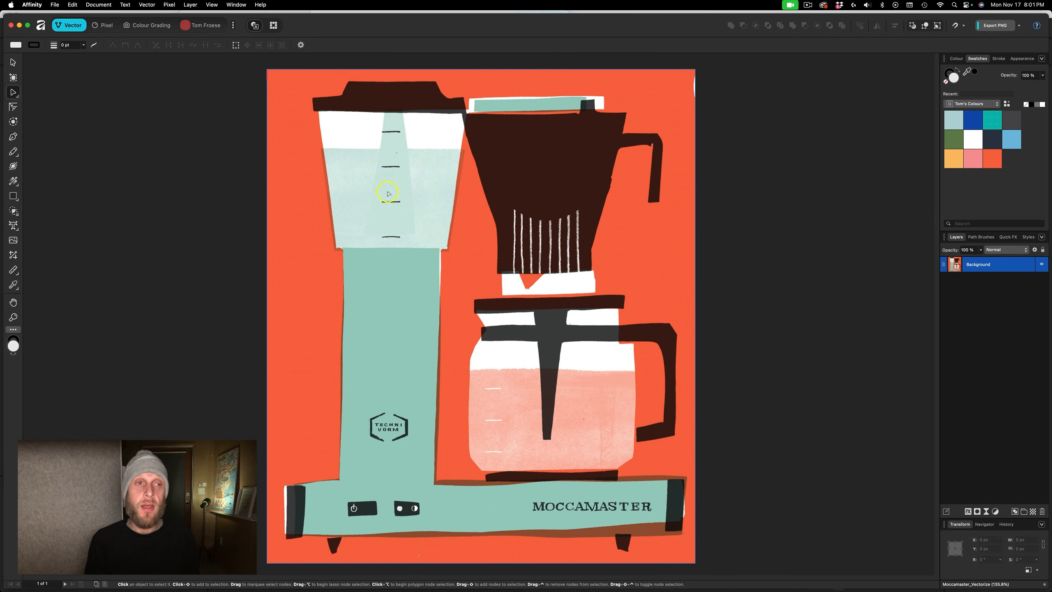
Switch to Affinity, visit the Pixel and Colour Grading studios, and return to the Vector studio.
left_click(102, 29)
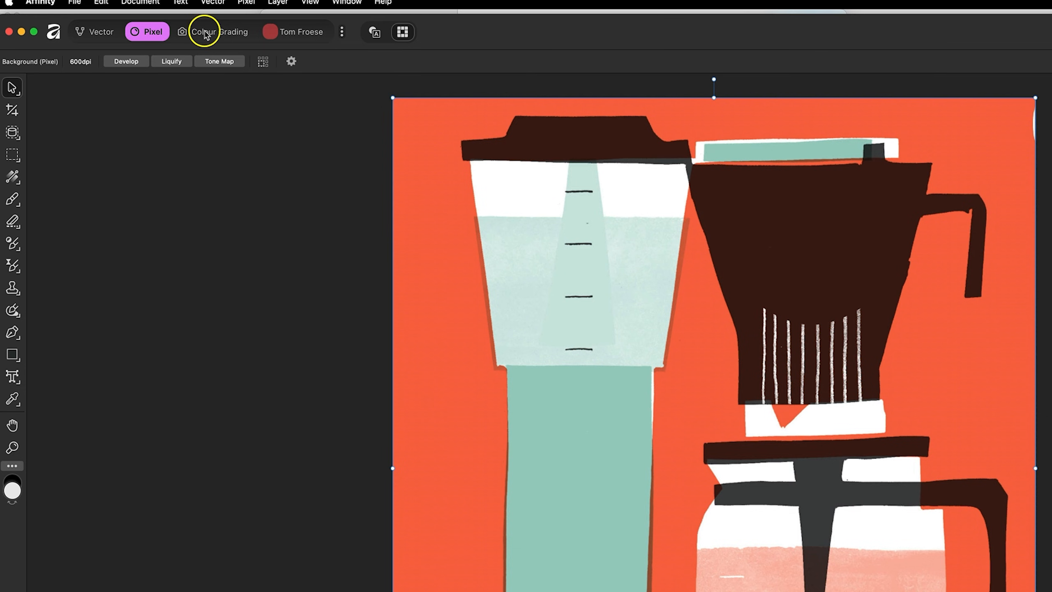
left_click(220, 32)
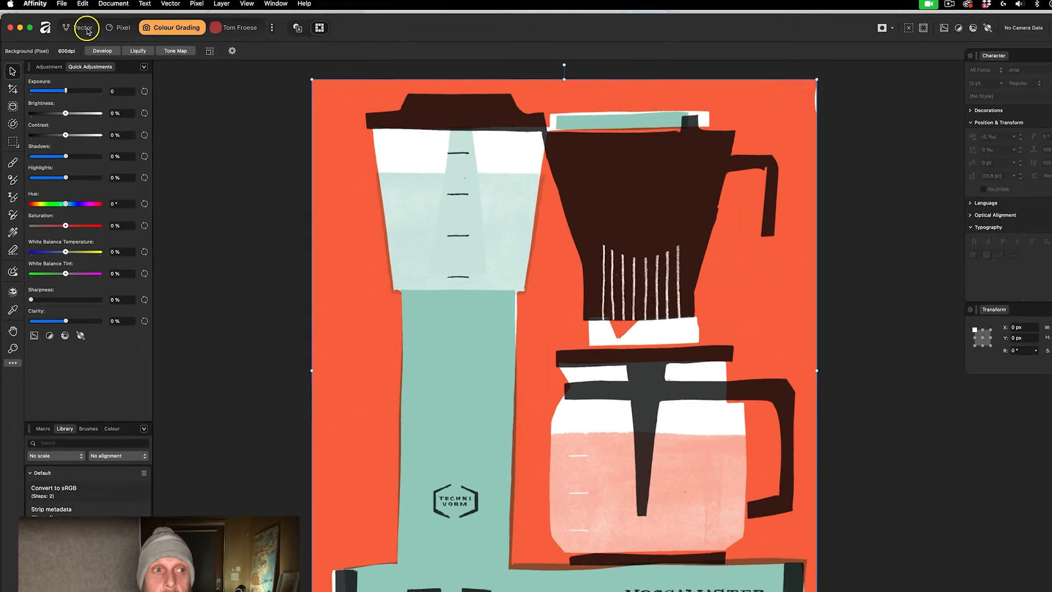
left_click(87, 30)
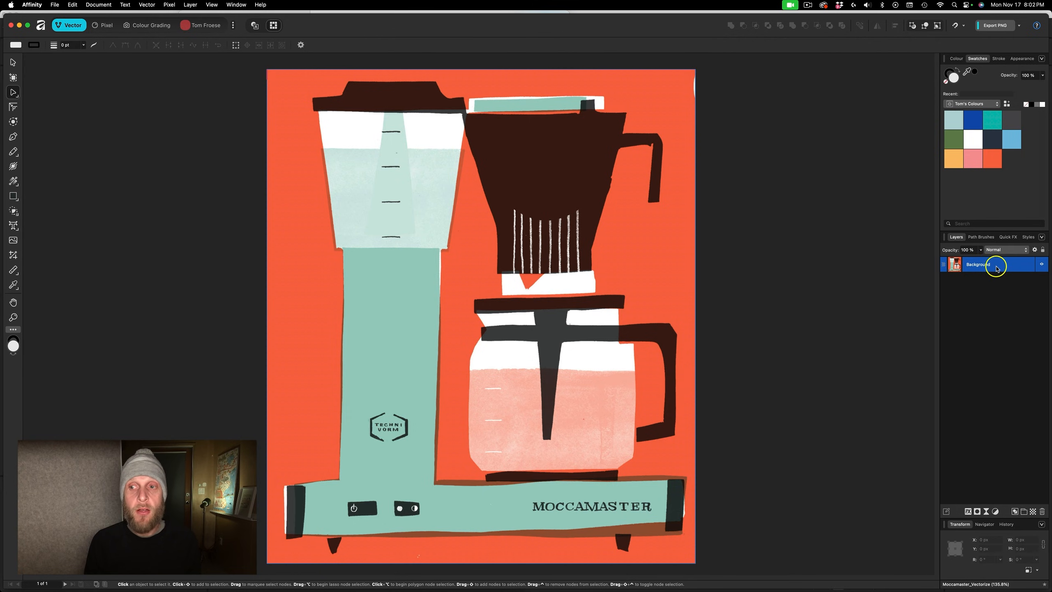
Examine the raster coffee maker artwork up close, including the carafe texture, the small logo and the MOCCAMASTER lettering.
key("super+1")
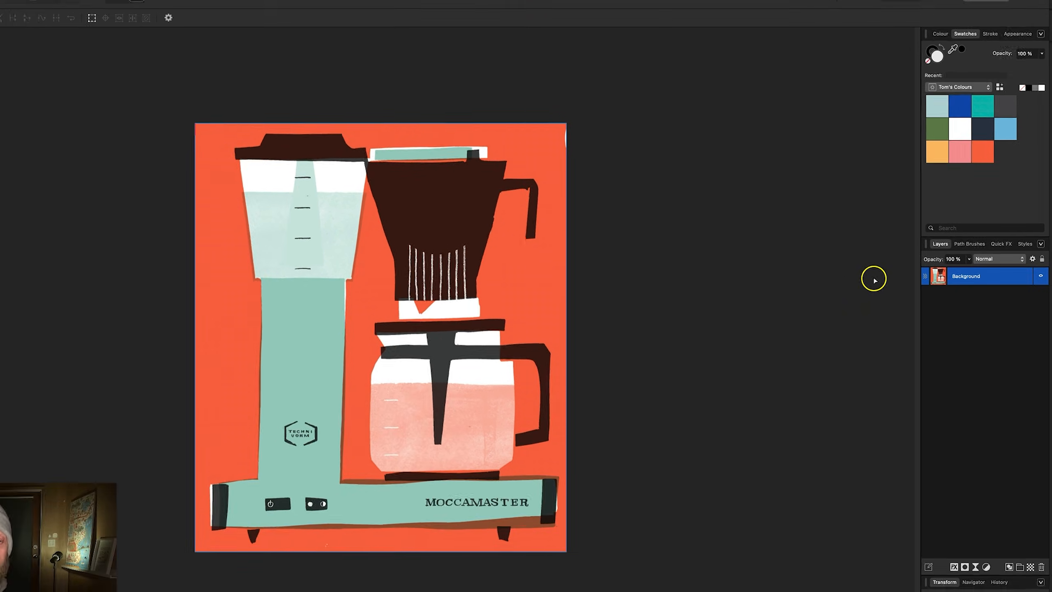
scroll(485, 379, "up", 2)
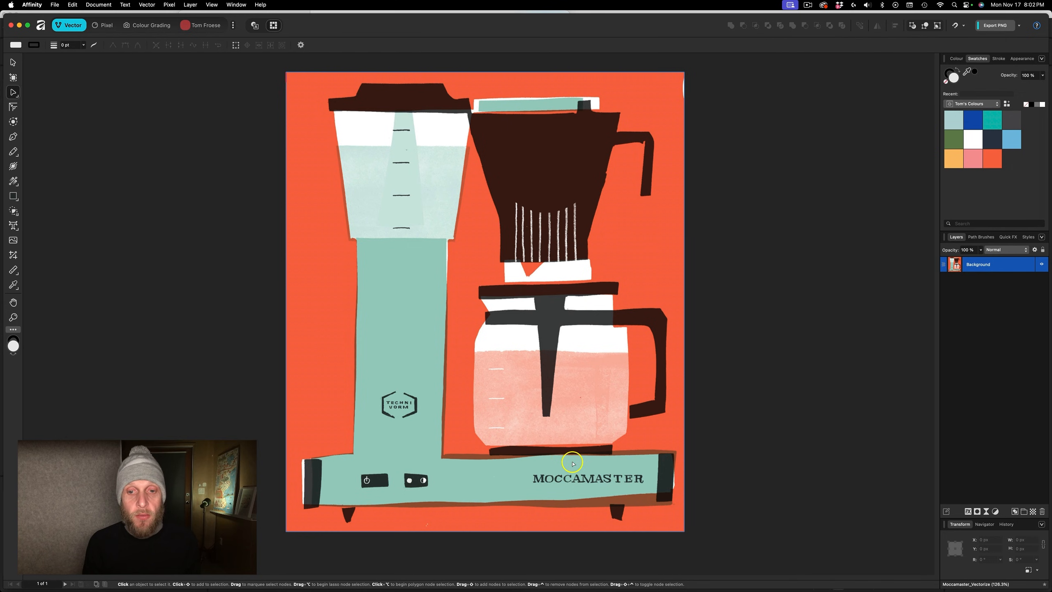
scroll(573, 463, "up", 5)
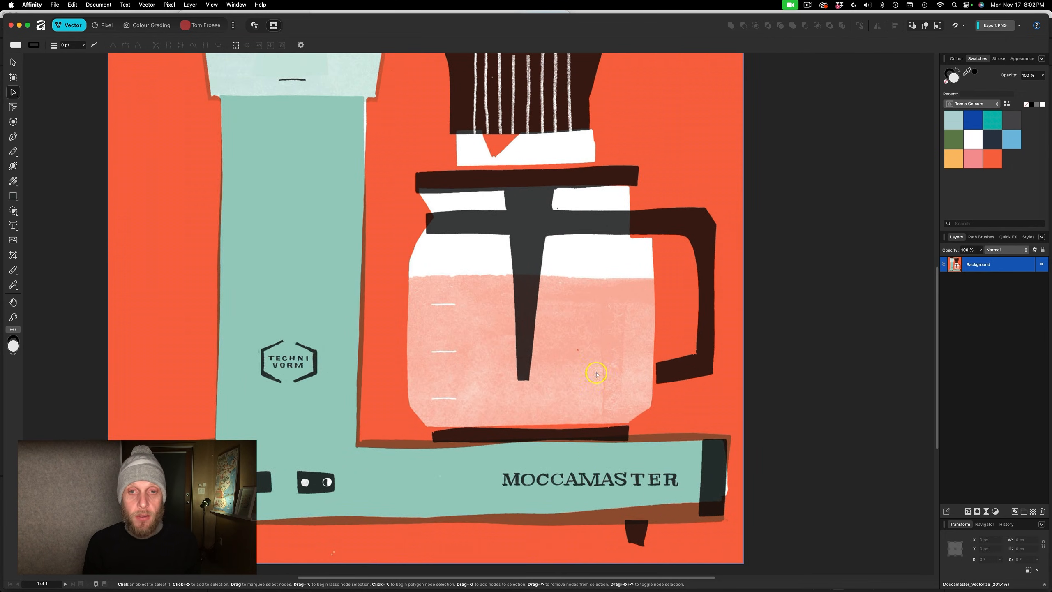
scroll(499, 360, "up", 4)
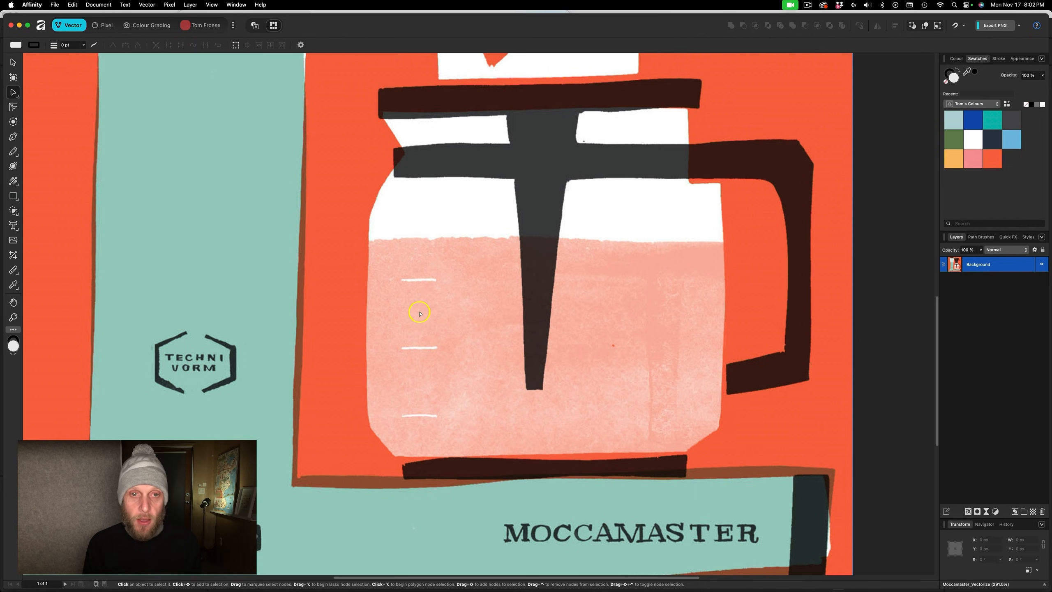
scroll(217, 355, "down", 3)
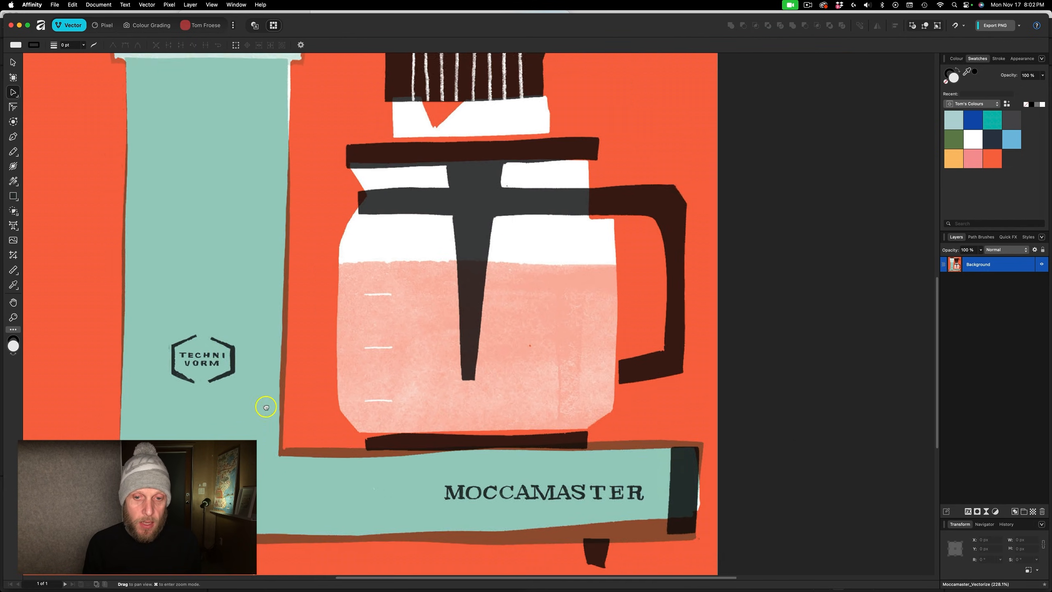
left_click_drag(266, 406, 362, 364)
scroll(623, 435, "up", 2)
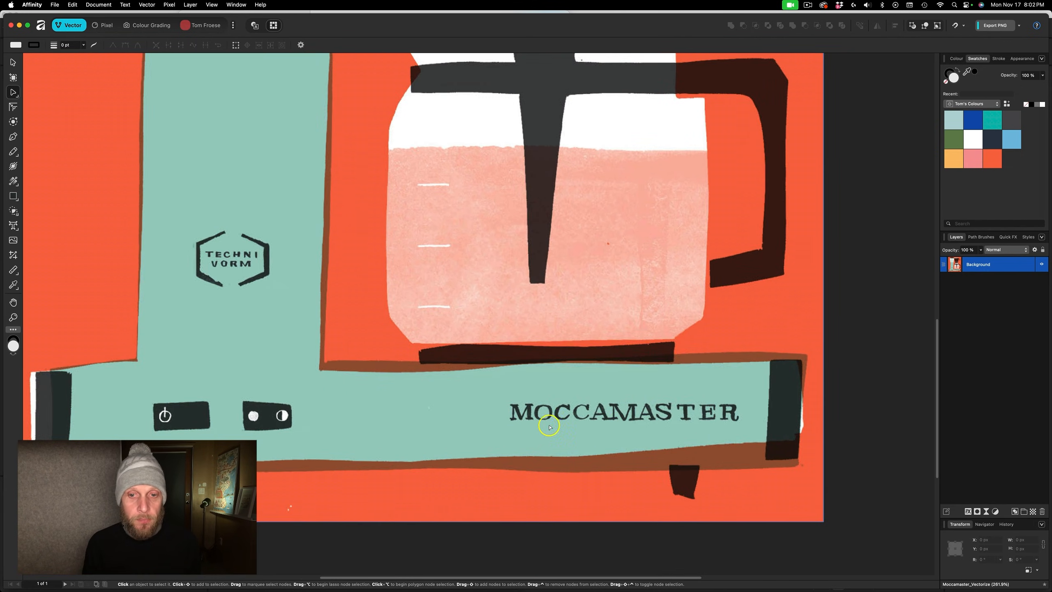
scroll(240, 282, "down", 5)
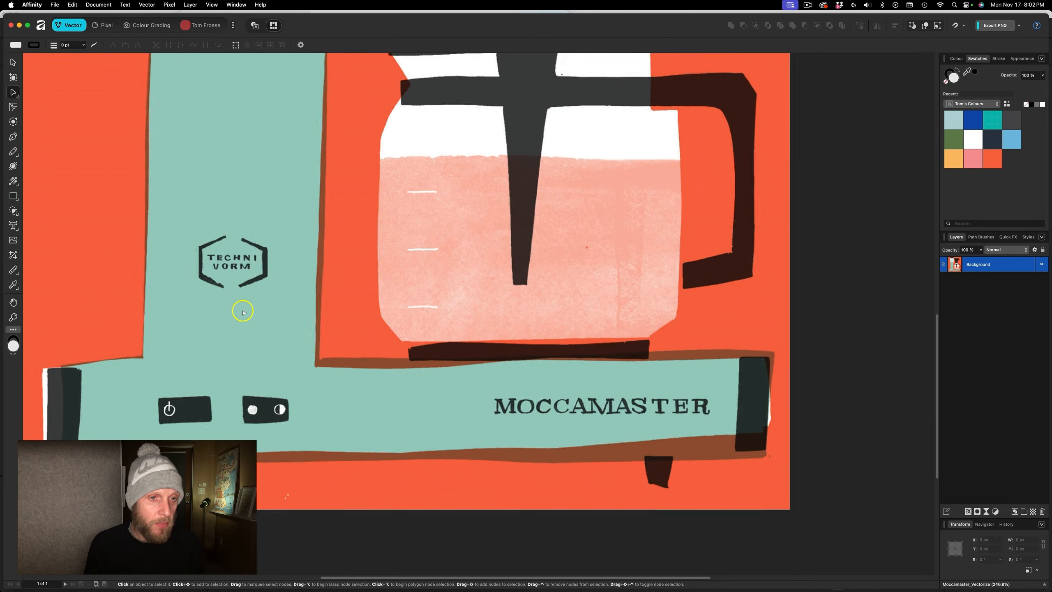
scroll(245, 303, "up", 2)
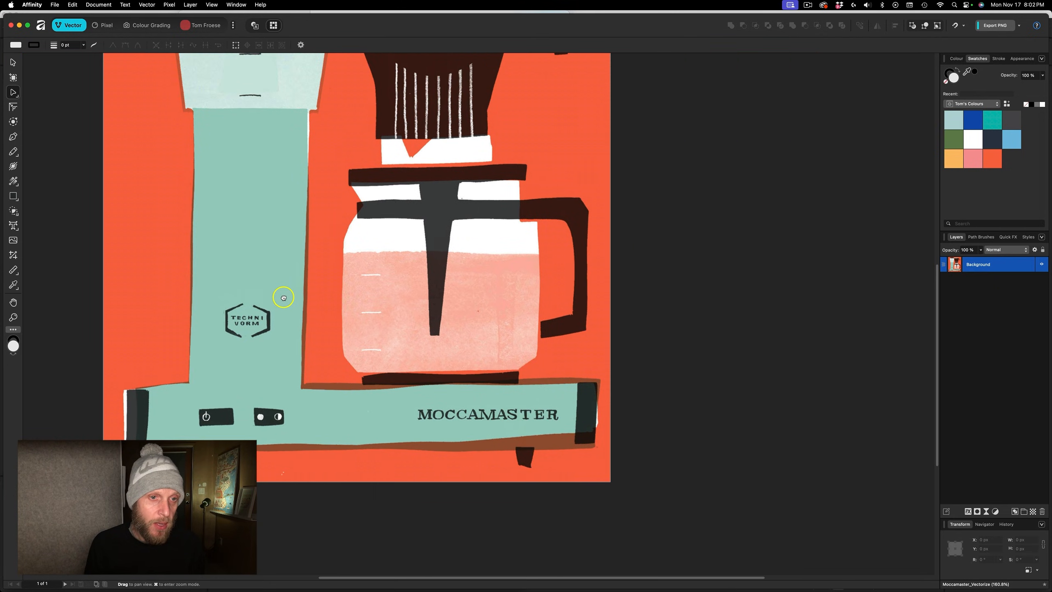
scroll(247, 323, "down", 3)
left_click_drag(286, 245, 410, 310)
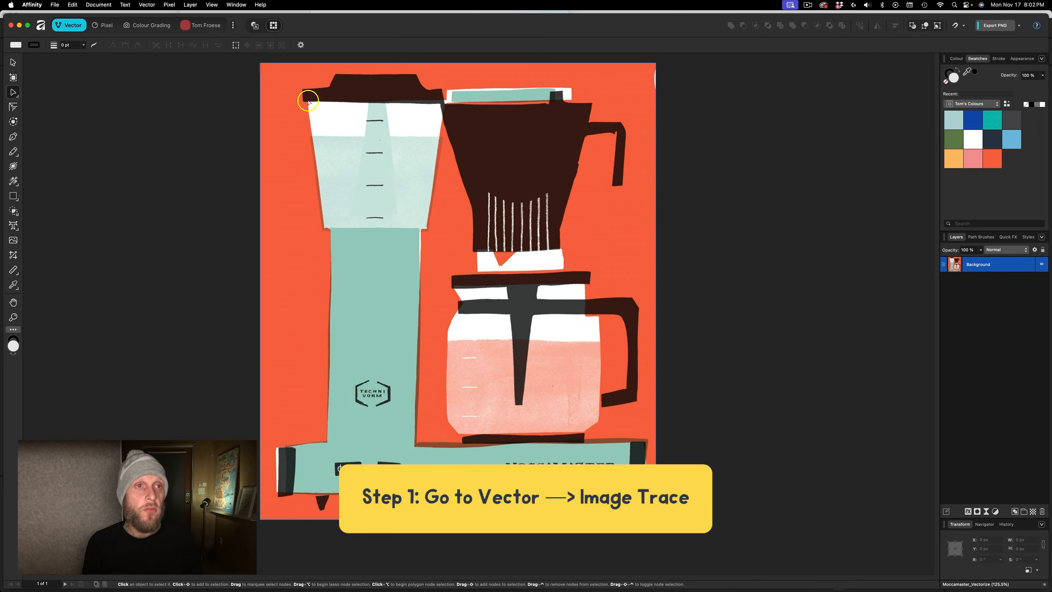
Start an Image Trace of the Background layer and move its settings dialog beside the coffee maker artwork.
left_click(146, 5)
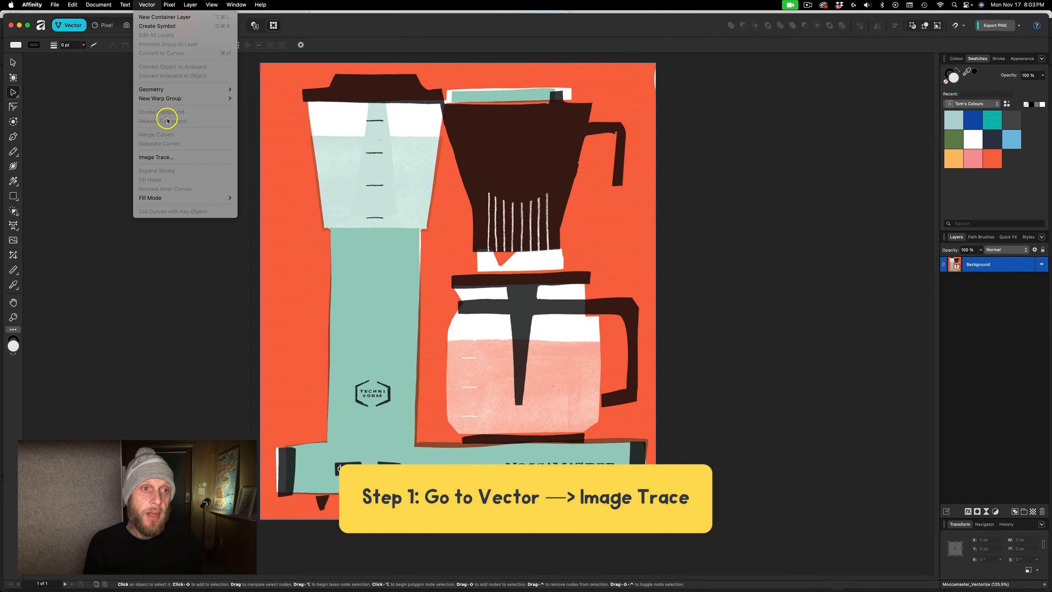
left_click(170, 158)
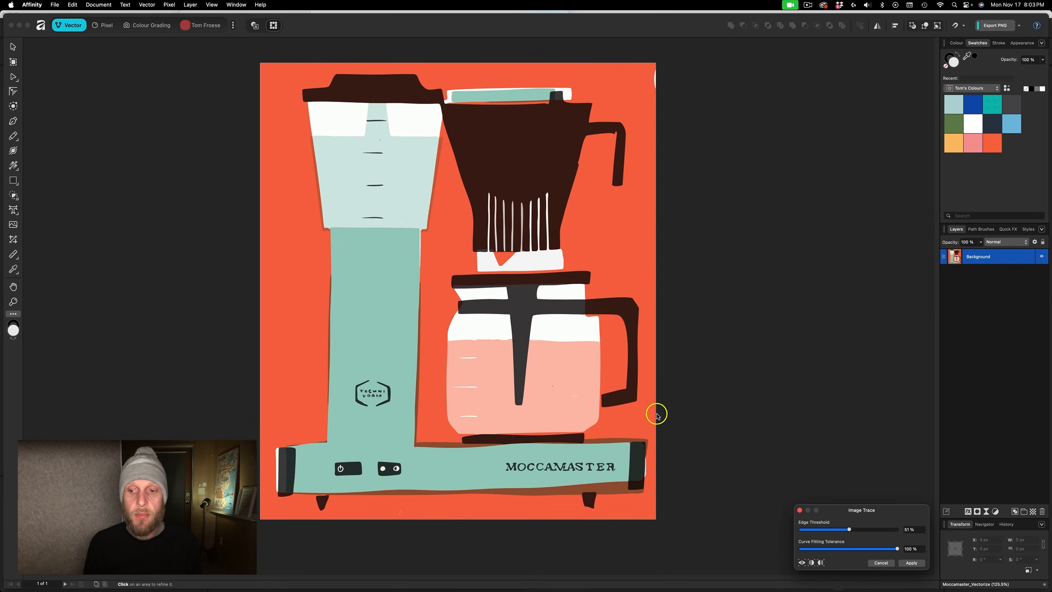
left_click_drag(841, 509, 667, 225)
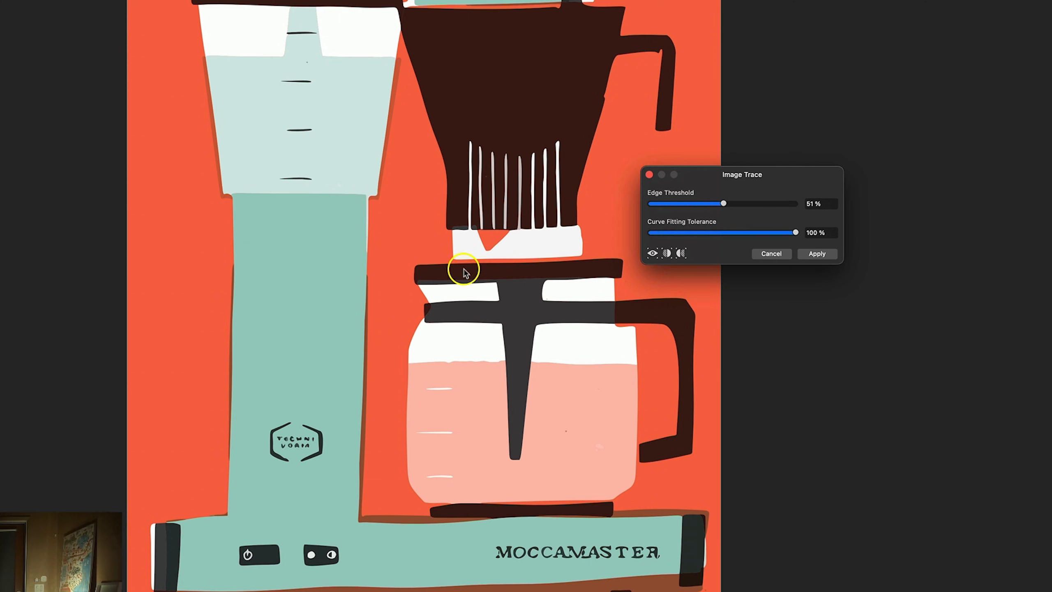
Examine the default trace preview across the carafe, filter basket, water tank, small logo and lettering.
scroll(455, 267, "up", 2)
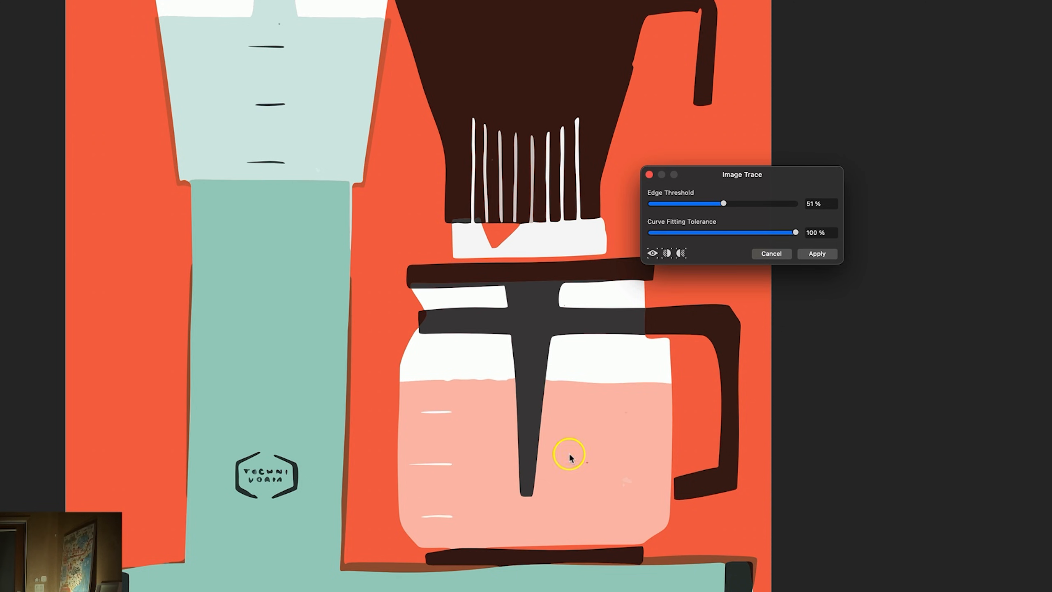
scroll(482, 411, "down", 2)
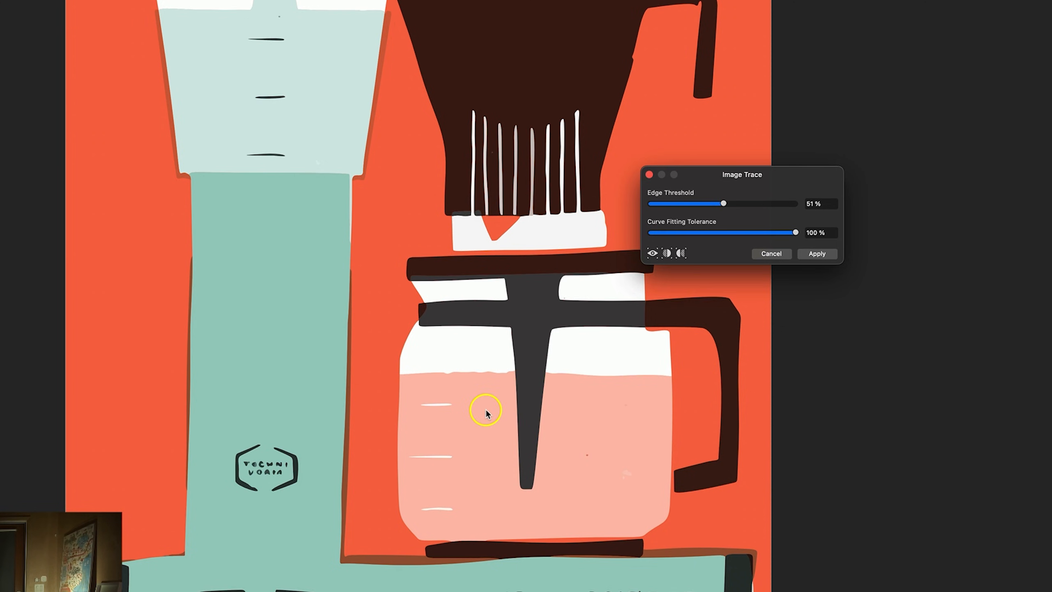
scroll(486, 409, "down", 4)
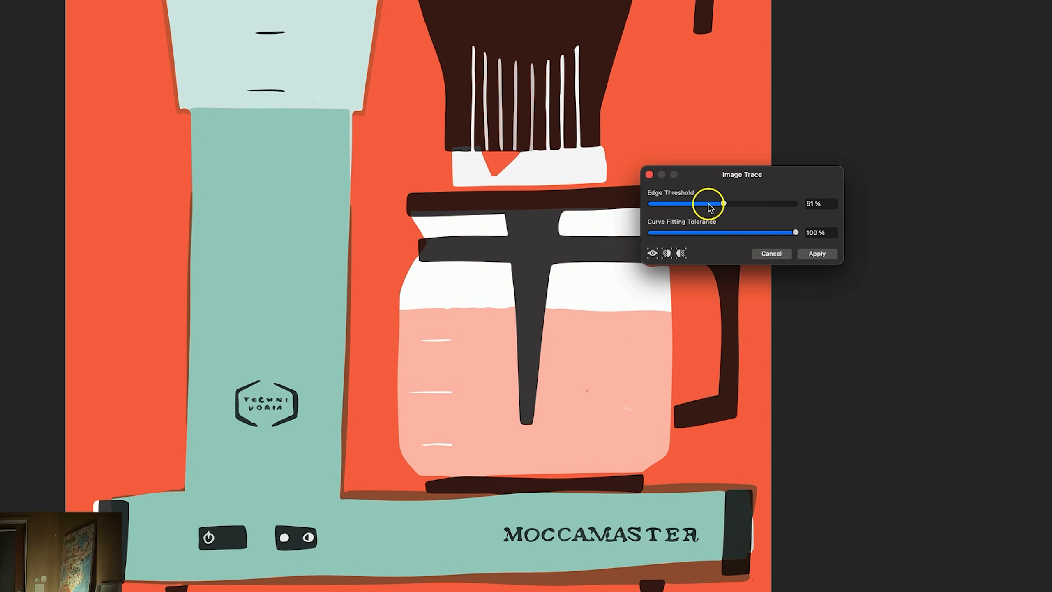
scroll(639, 554, "up", 5)
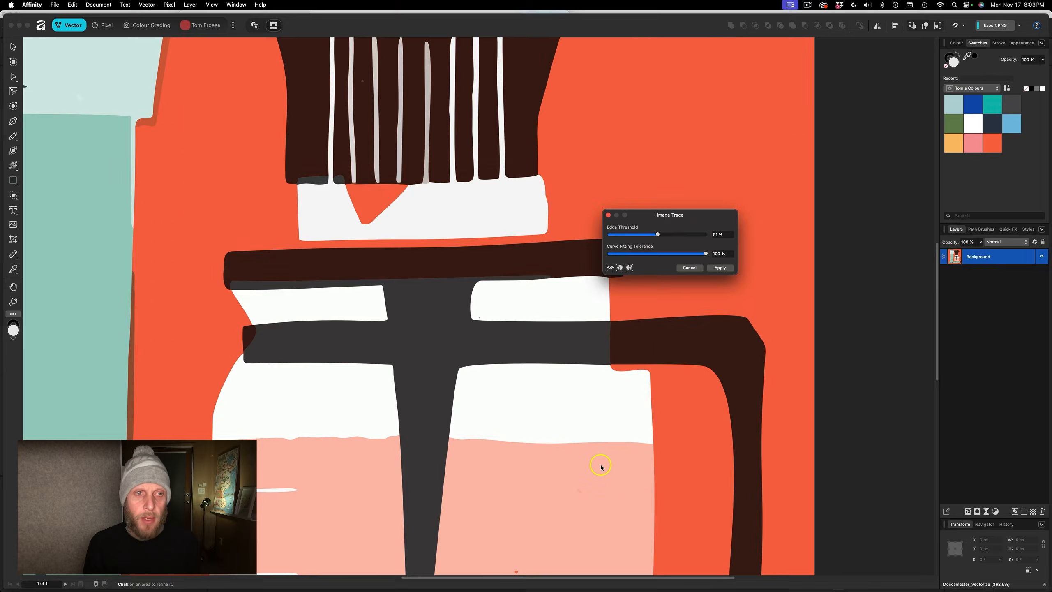
scroll(632, 542, "left", 10)
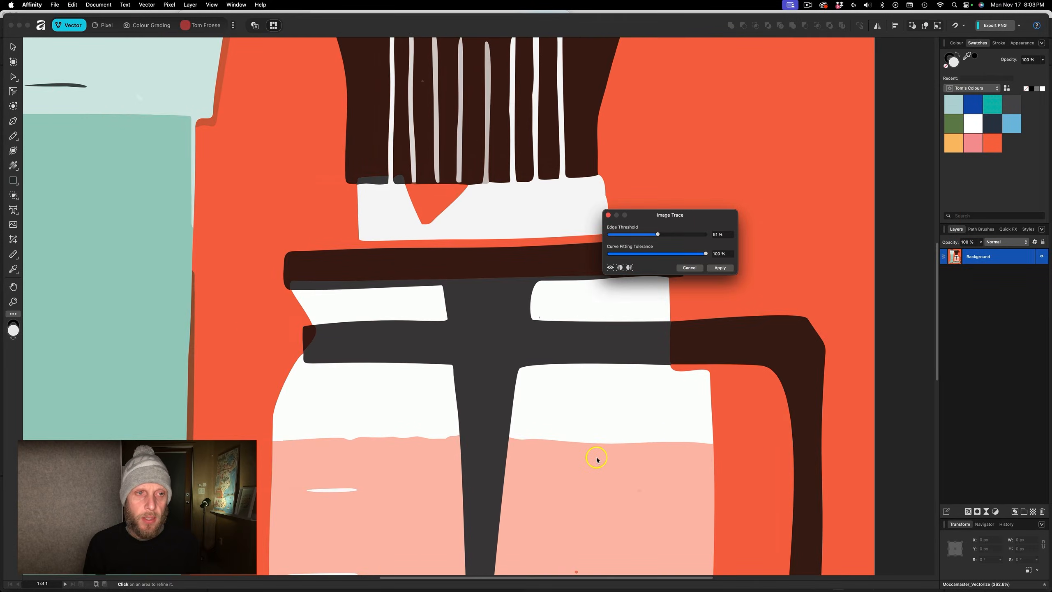
scroll(597, 460, "up", 10)
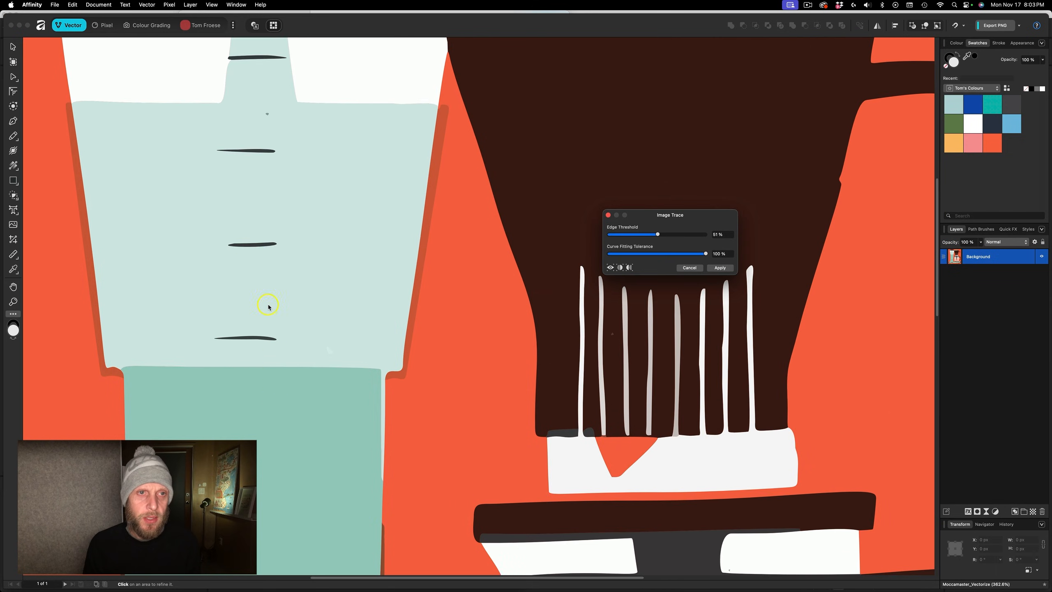
scroll(245, 176, "up", 4)
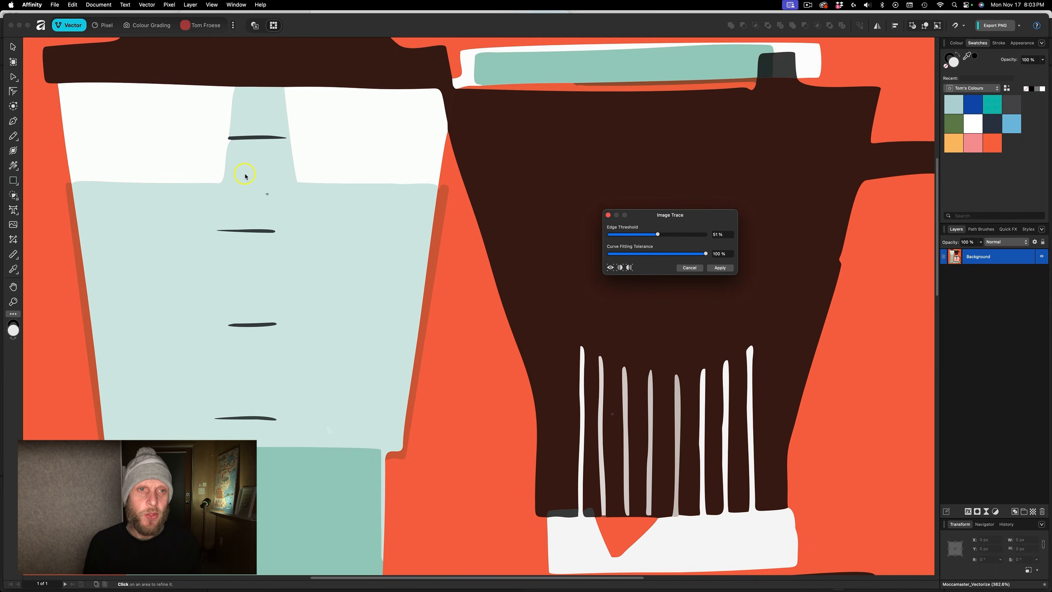
scroll(245, 176, "down", 20)
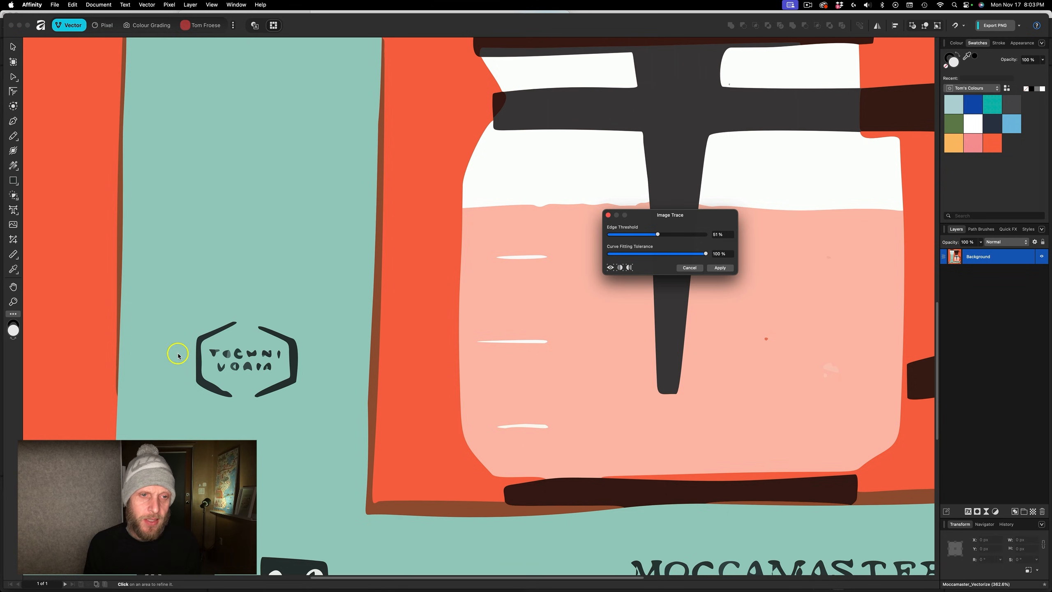
scroll(276, 363, "down", 10)
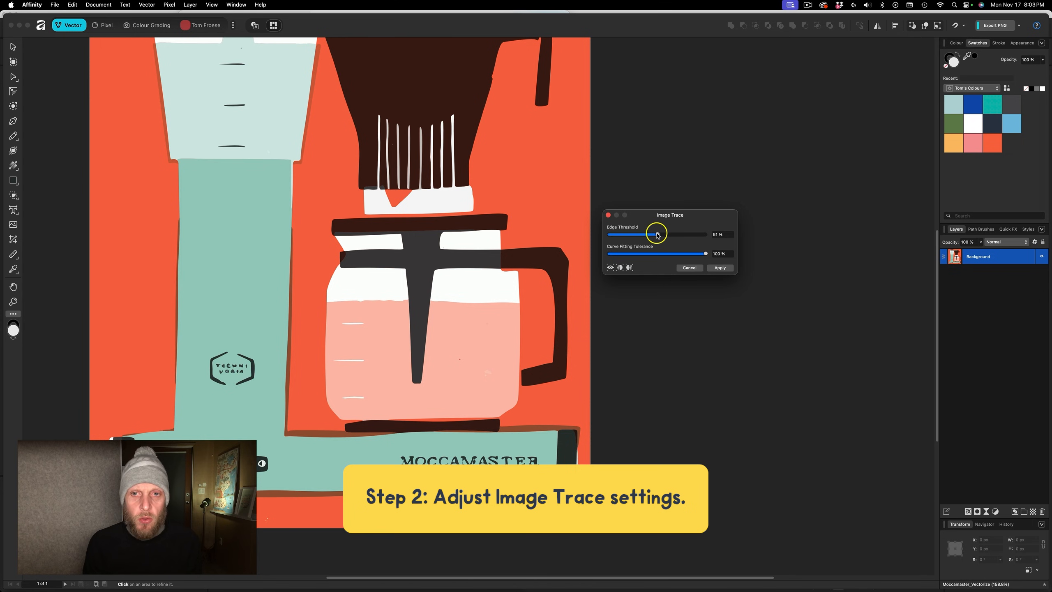
Lower the trace's Edge Threshold to 0 % and inspect the textured areas of the water tank and carafe.
left_click_drag(658, 234, 576, 235)
scroll(396, 385, "up", 3)
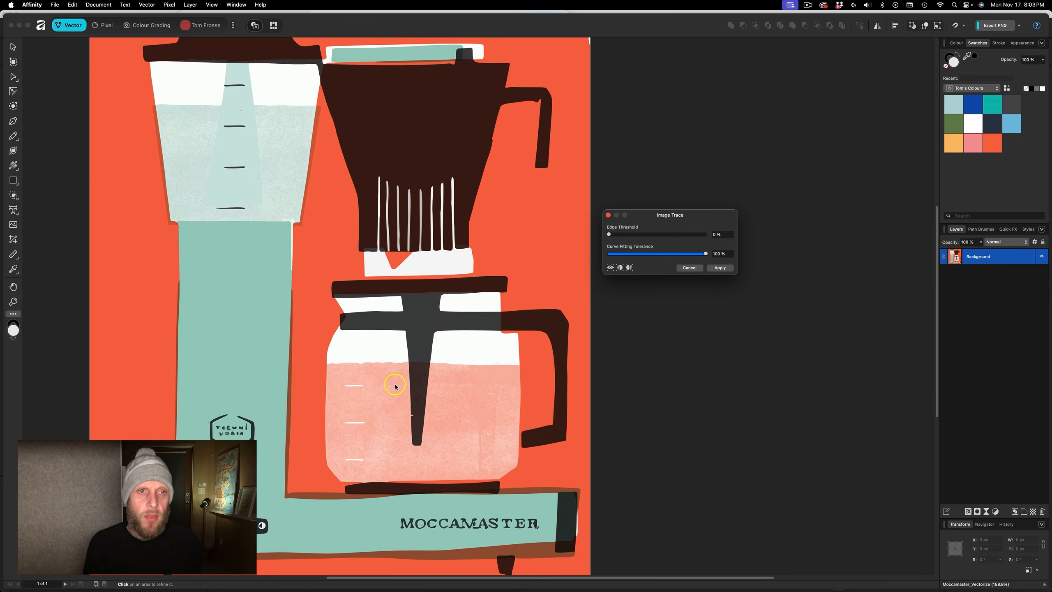
scroll(241, 138, "up", 8)
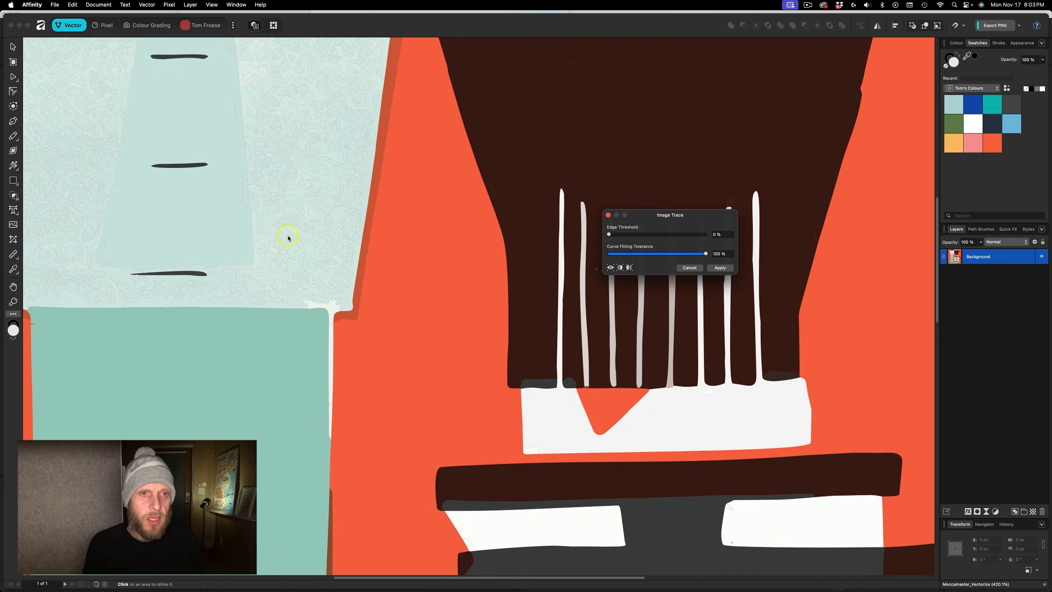
scroll(290, 247, "down", 10)
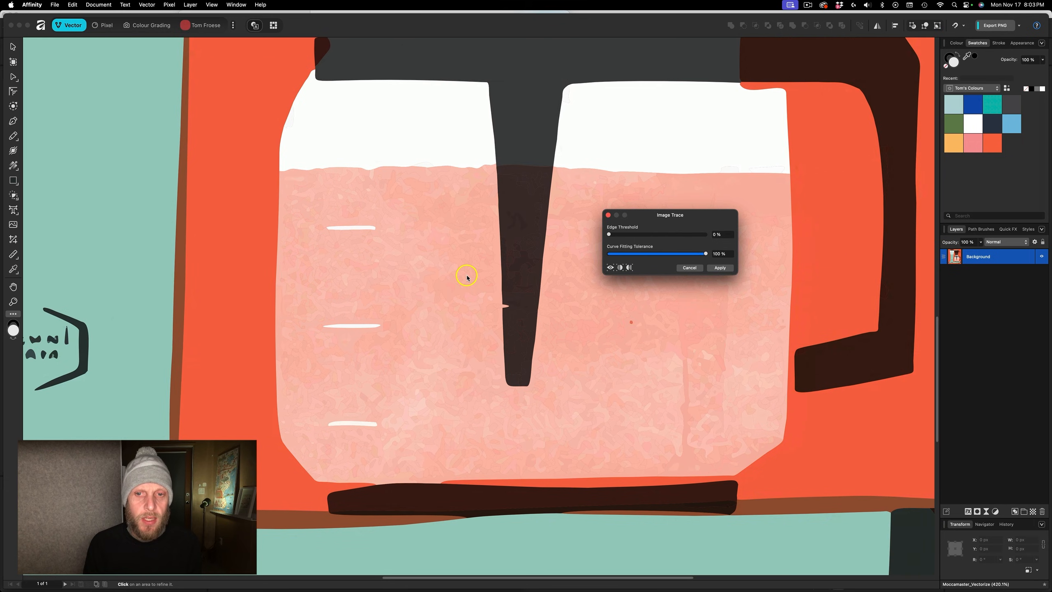
scroll(467, 277, "down", 6)
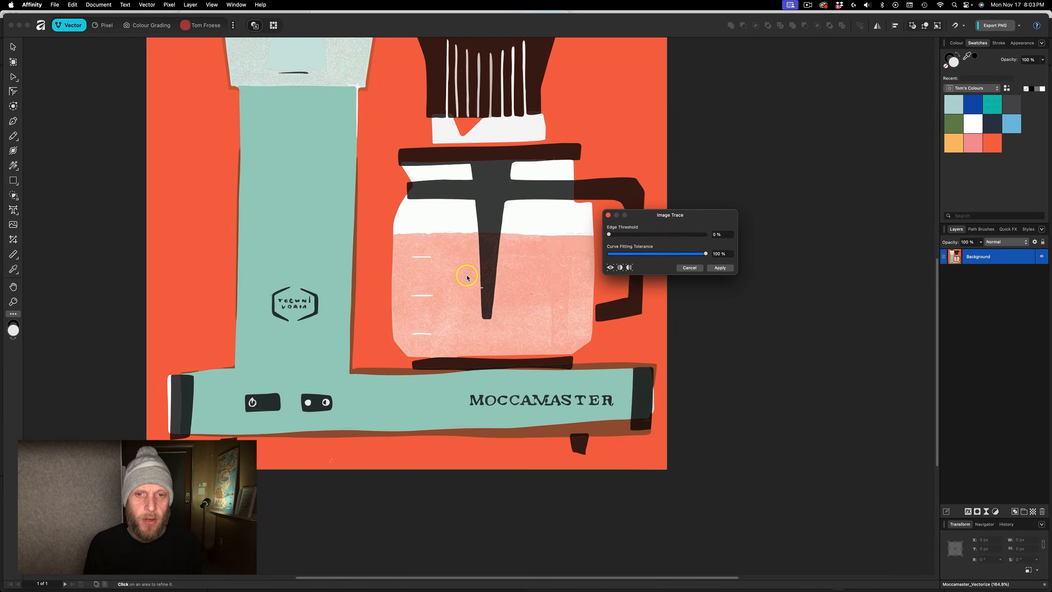
scroll(488, 298, "up", 8)
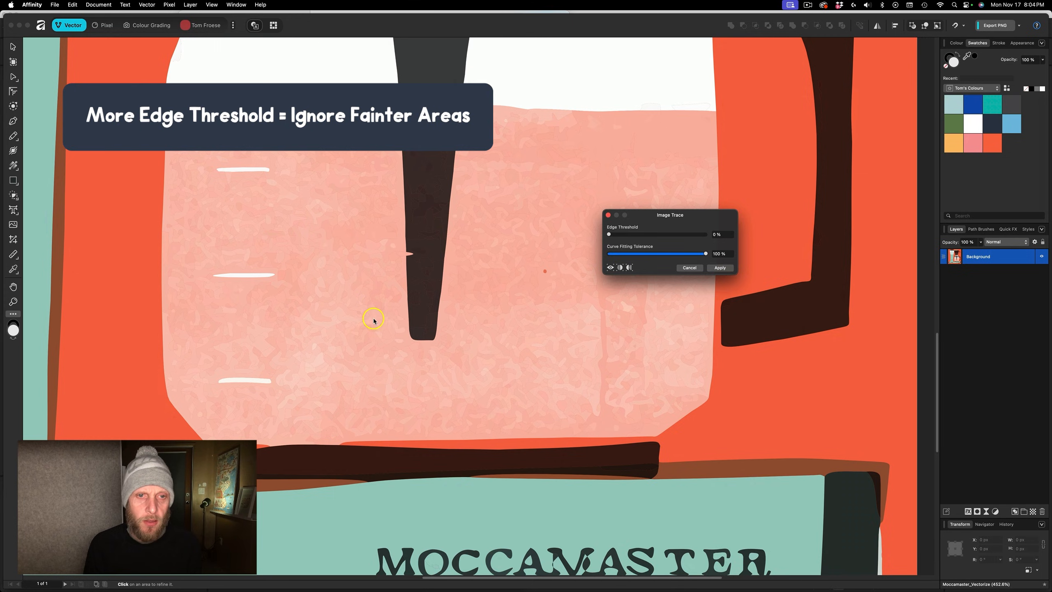
scroll(373, 320, "down", 5)
scroll(373, 277, "up", 5)
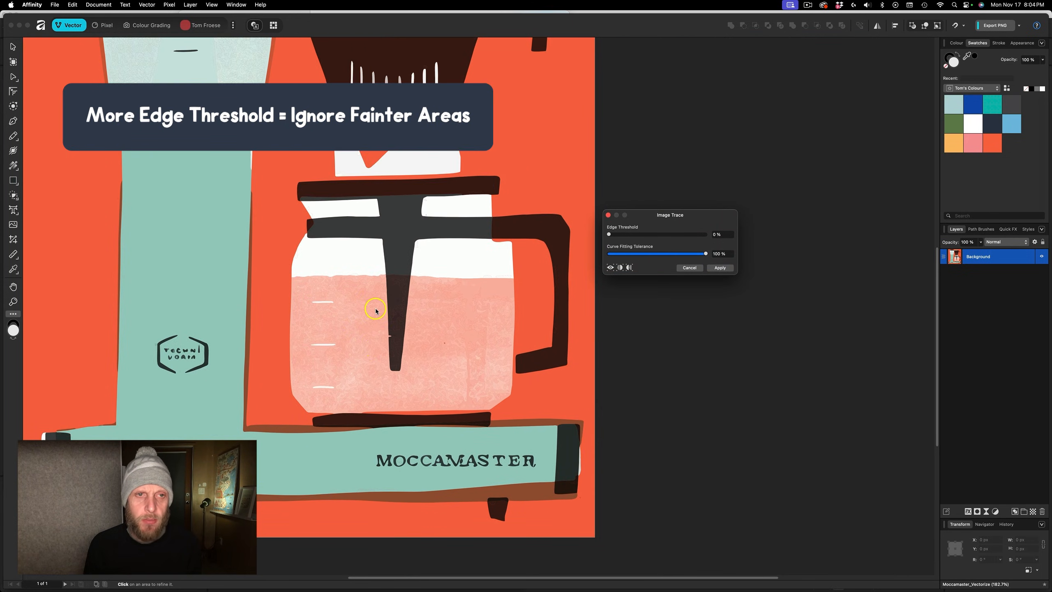
Set the trace's Edge Threshold to 50 % and inspect the faint specks in the pink carafe area.
left_click_drag(609, 235, 656, 235)
scroll(423, 365, "down", 4)
scroll(422, 368, "up", 6)
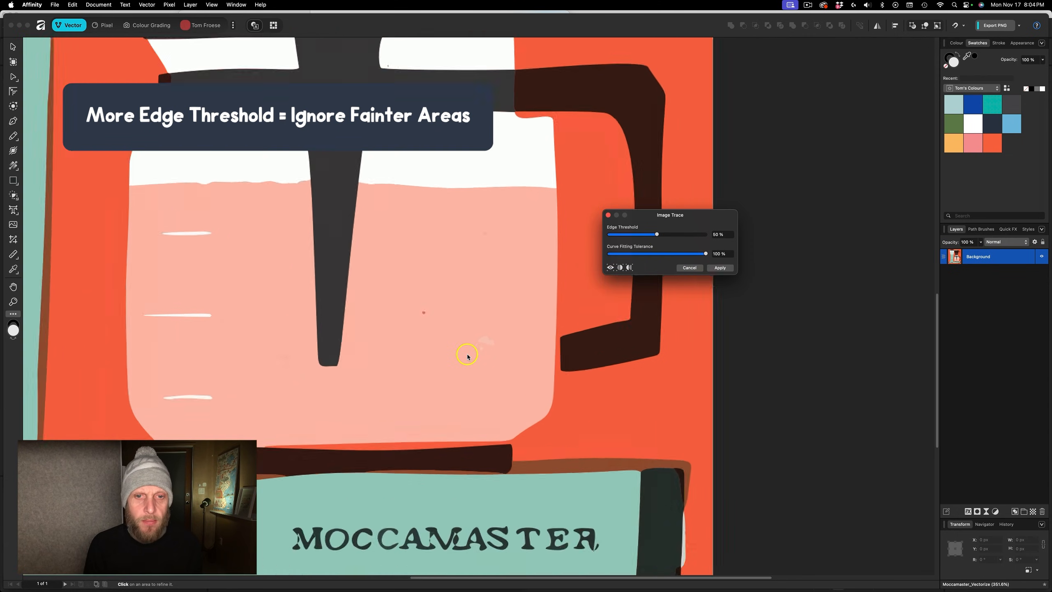
scroll(489, 340, "up", 6)
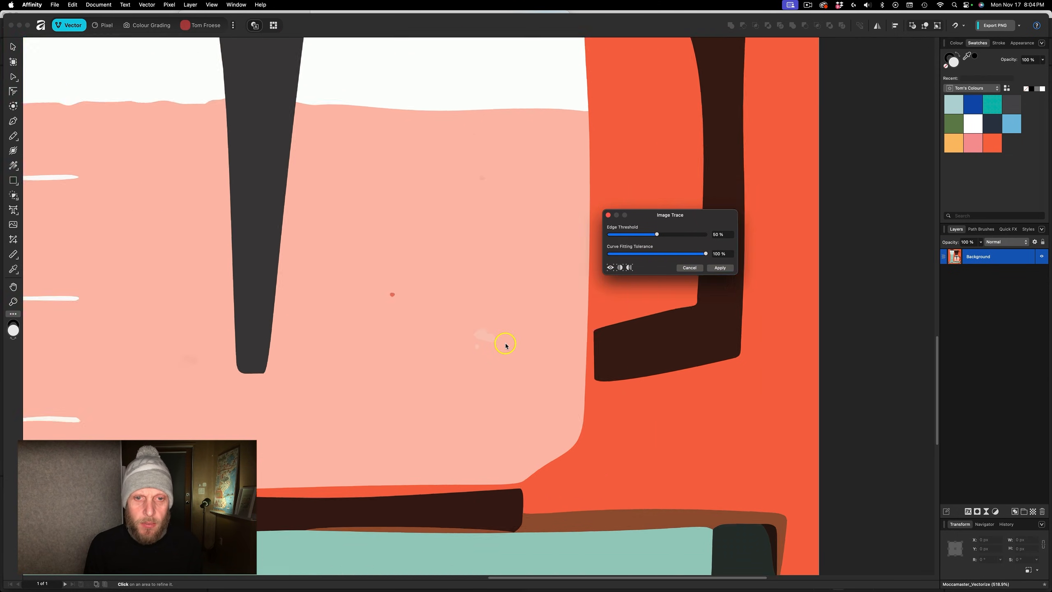
Raise the trace's Edge Threshold to 87 % and check the carafe and the overall artwork in the preview.
left_click_drag(657, 234, 693, 234)
scroll(456, 296, "down", 9)
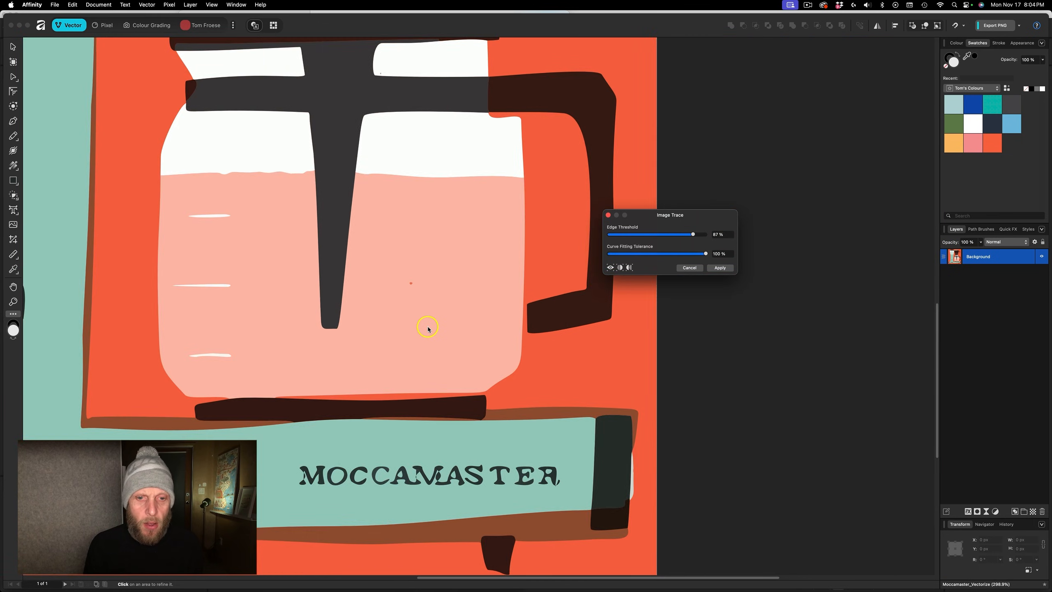
scroll(427, 328, "down", 5)
scroll(478, 289, "up", 5)
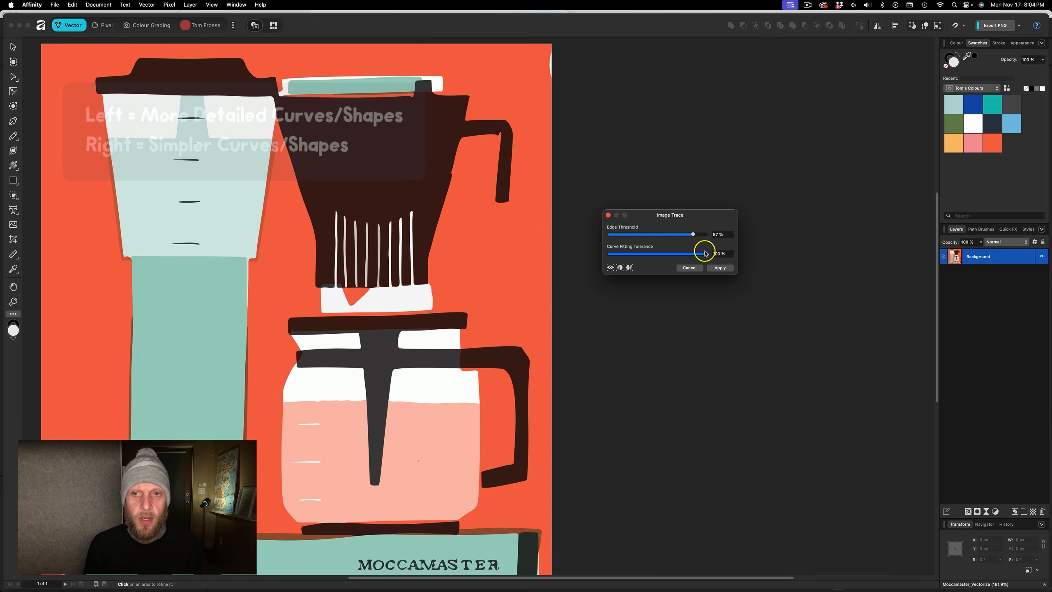
Compare the trace at Curve Fitting Tolerance 0 % and 100 %, inspecting the outlines and measuring marks of the water tank.
left_click_drag(705, 254, 587, 257)
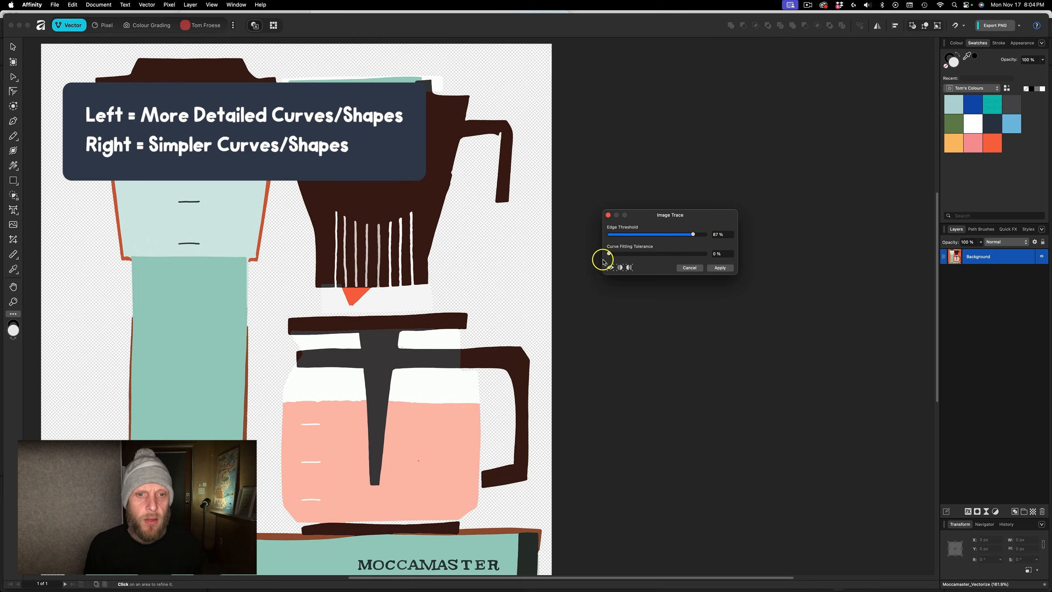
scroll(363, 403, "down", 2)
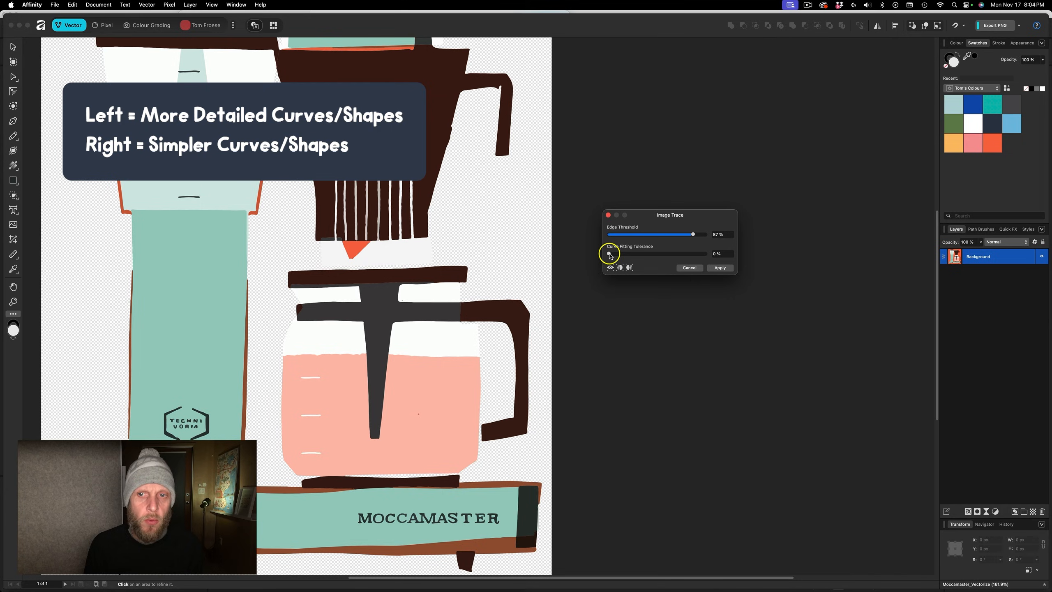
left_click_drag(610, 254, 709, 253)
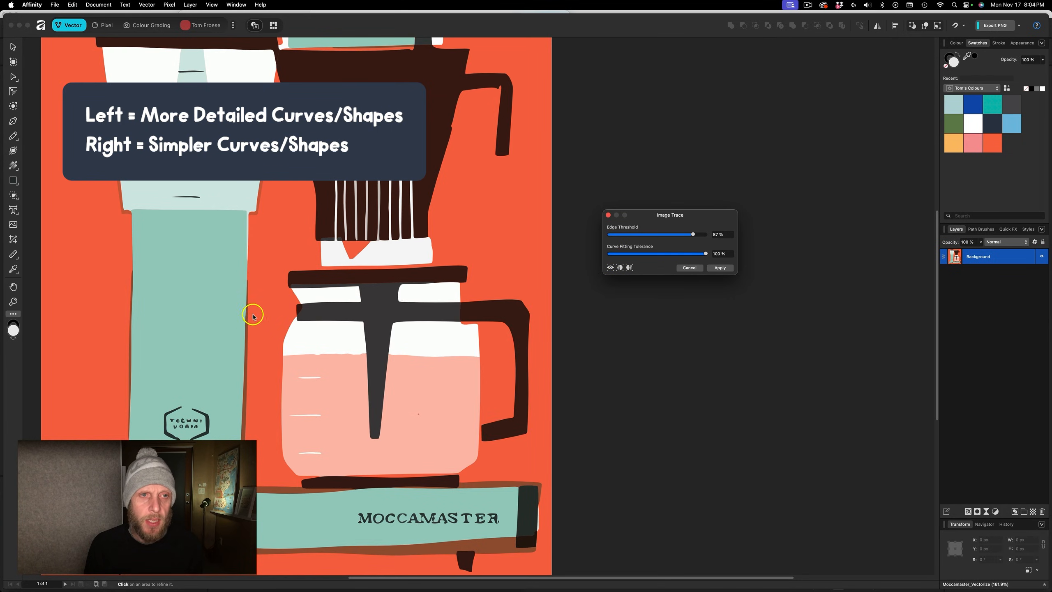
scroll(199, 195, "up", 5)
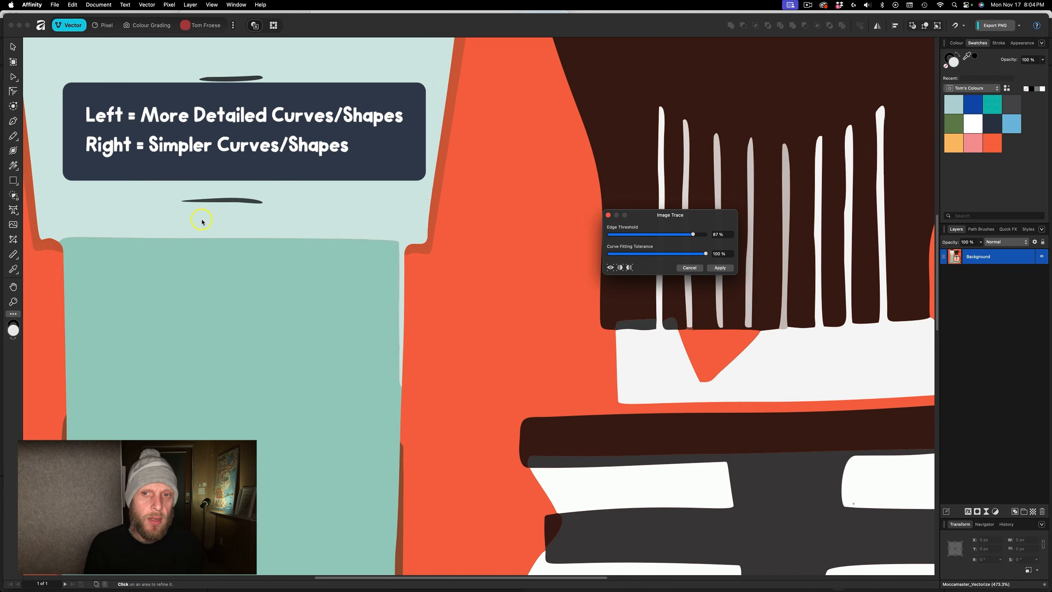
left_click_drag(285, 174, 429, 279)
scroll(376, 290, "up", 10)
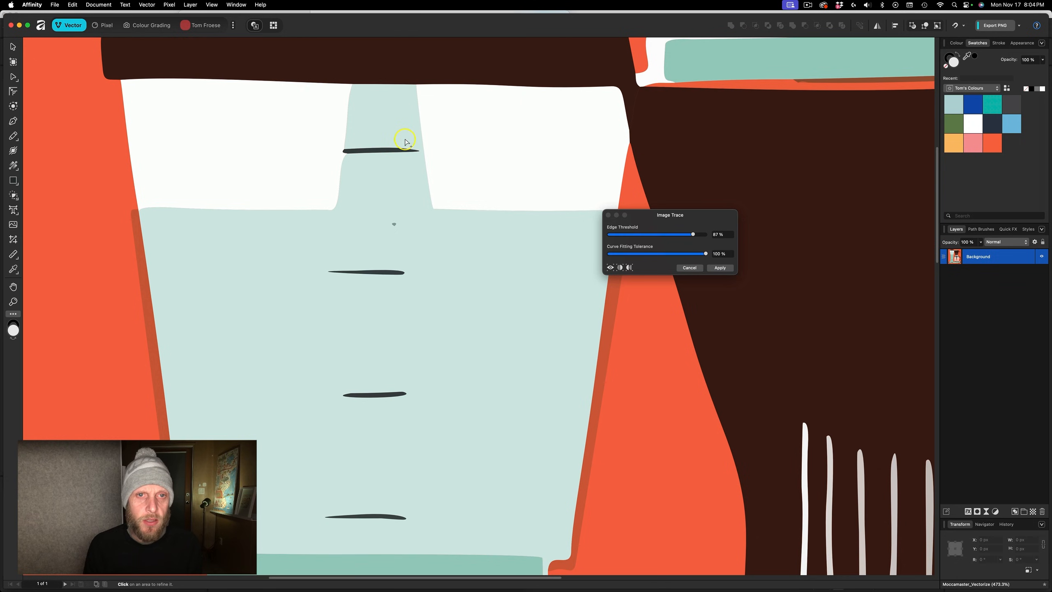
scroll(348, 277, "down", 4)
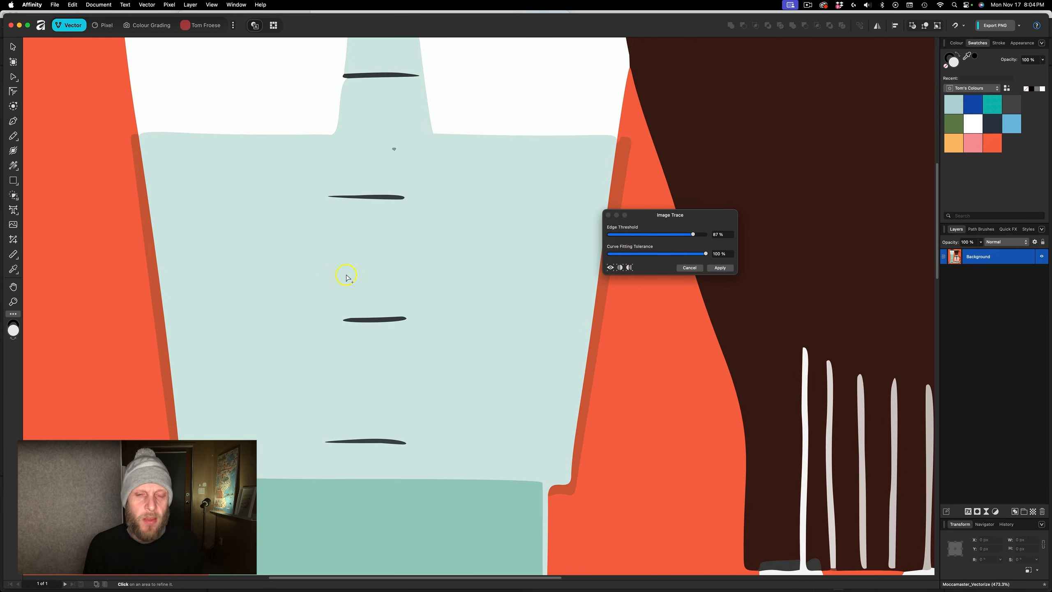
scroll(343, 274, "down", 1)
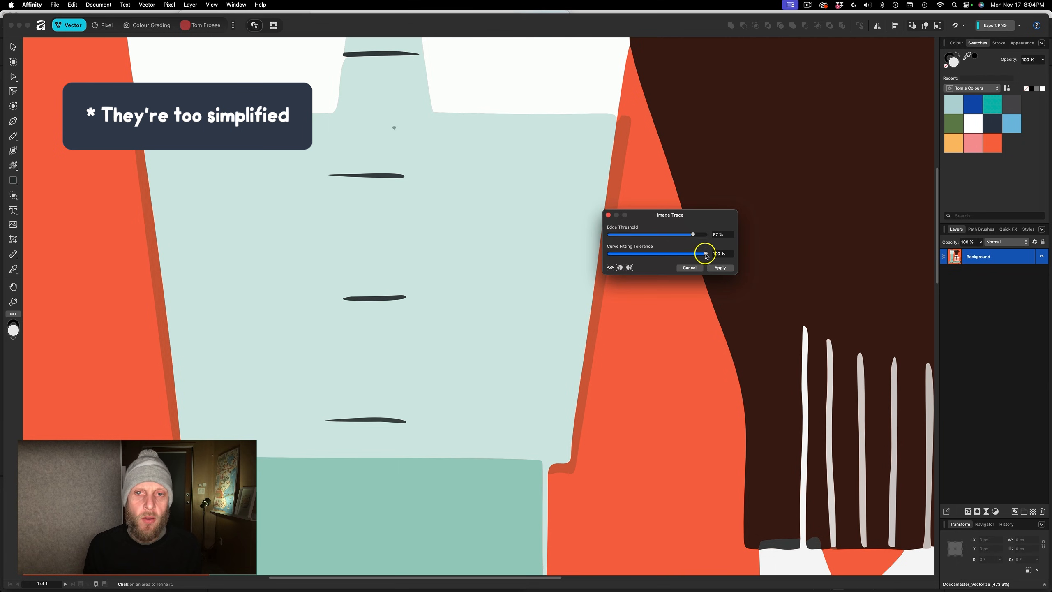
Set the trace's Curve Fitting Tolerance to 0 % and examine the water tank, filter basket, carafe, small logo and MOCCAMASTER lettering.
left_click_drag(705, 252, 497, 267)
scroll(406, 286, "up", 10)
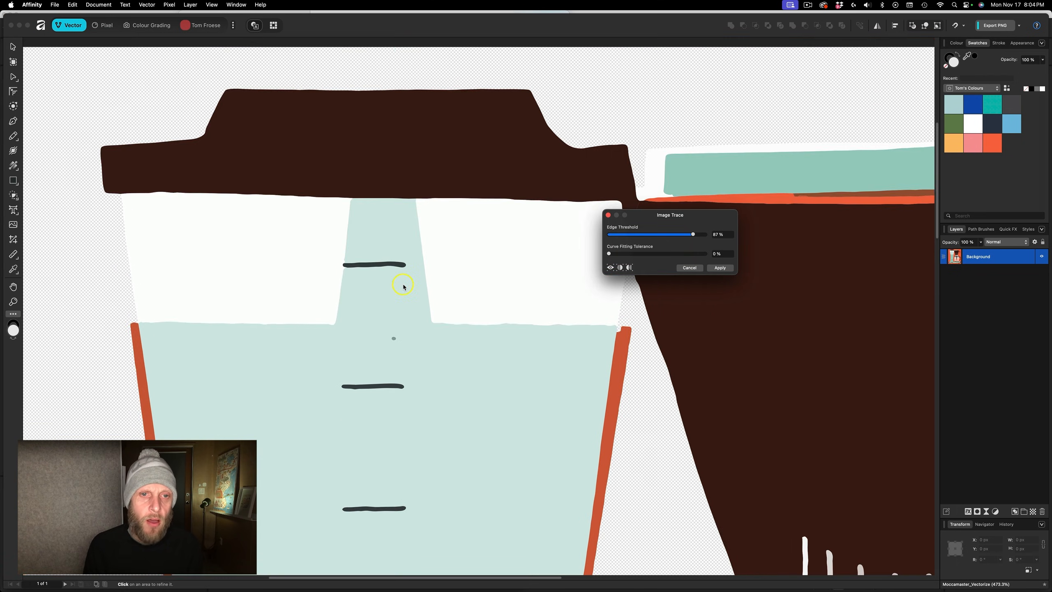
scroll(404, 286, "down", 13)
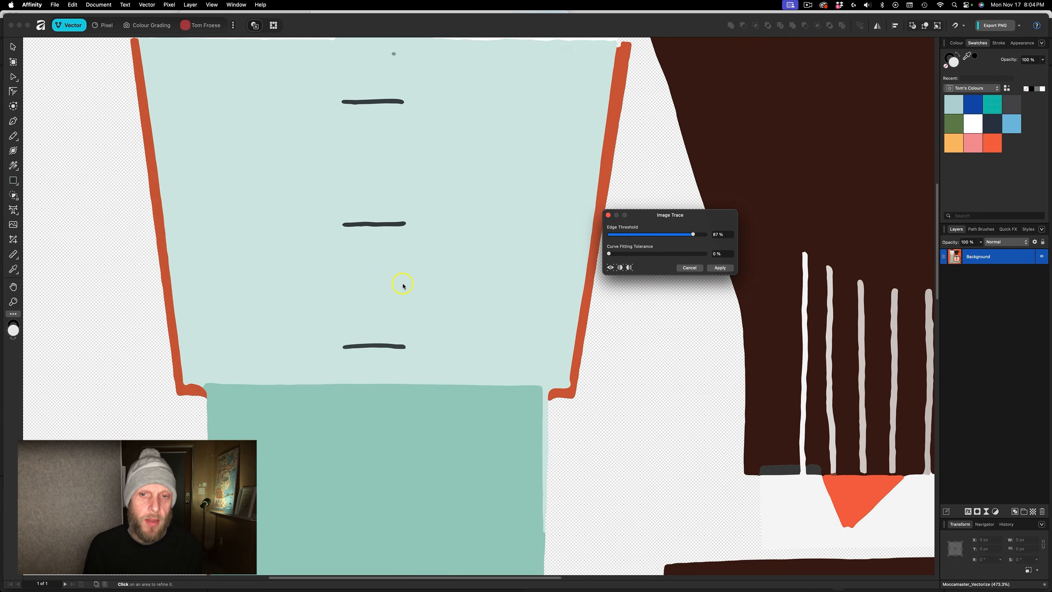
scroll(403, 286, "right", 10)
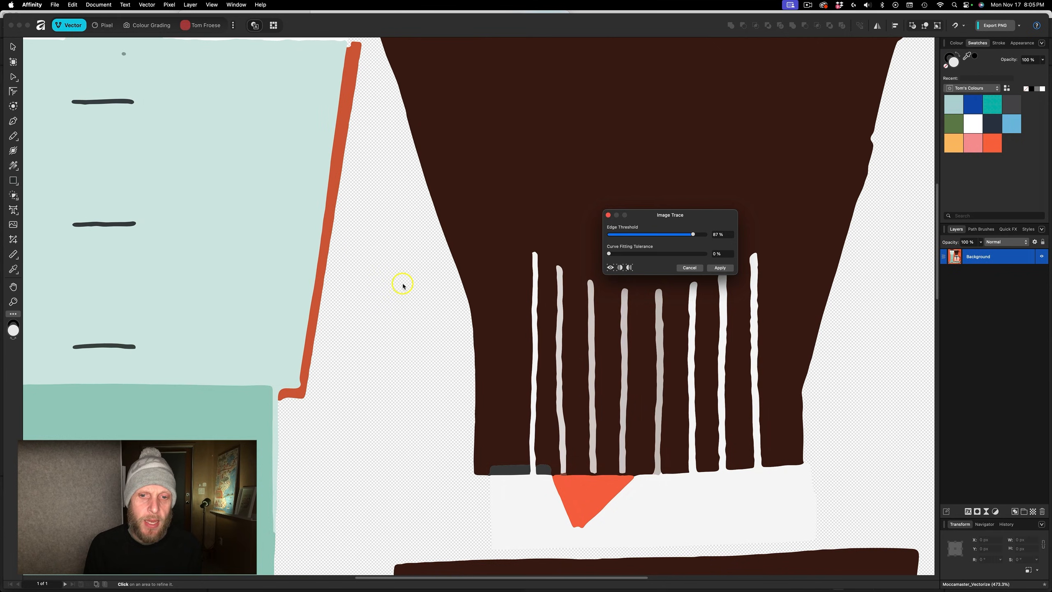
scroll(403, 286, "right", 5)
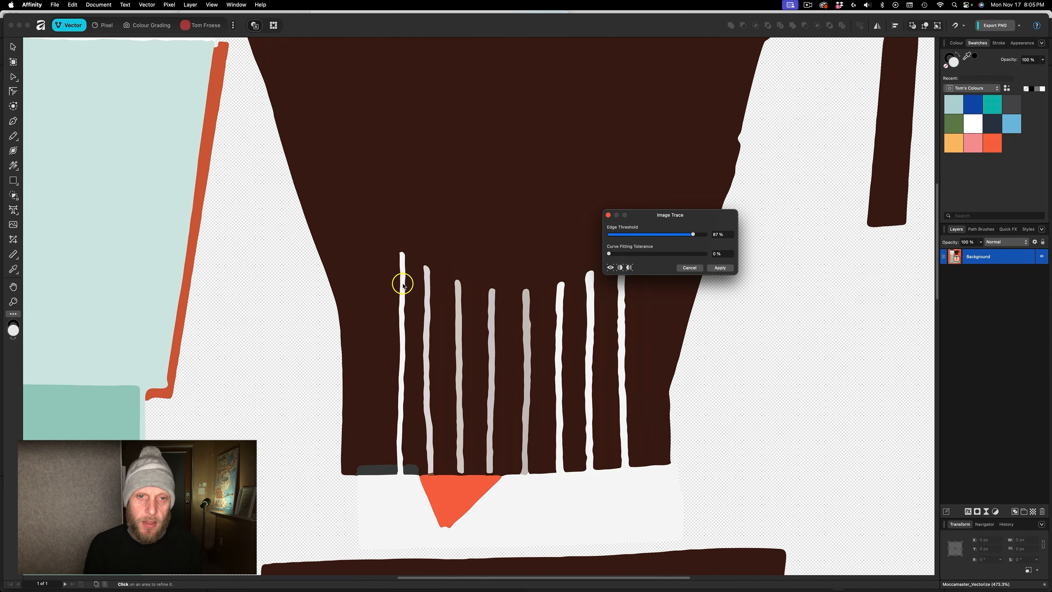
scroll(403, 287, "down", 20)
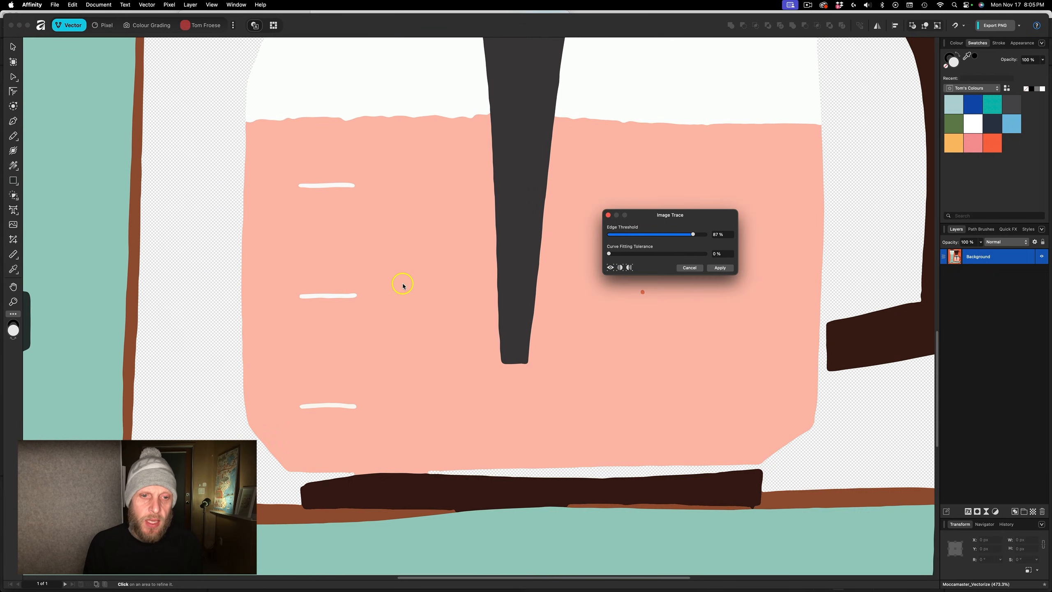
scroll(403, 287, "left", 13)
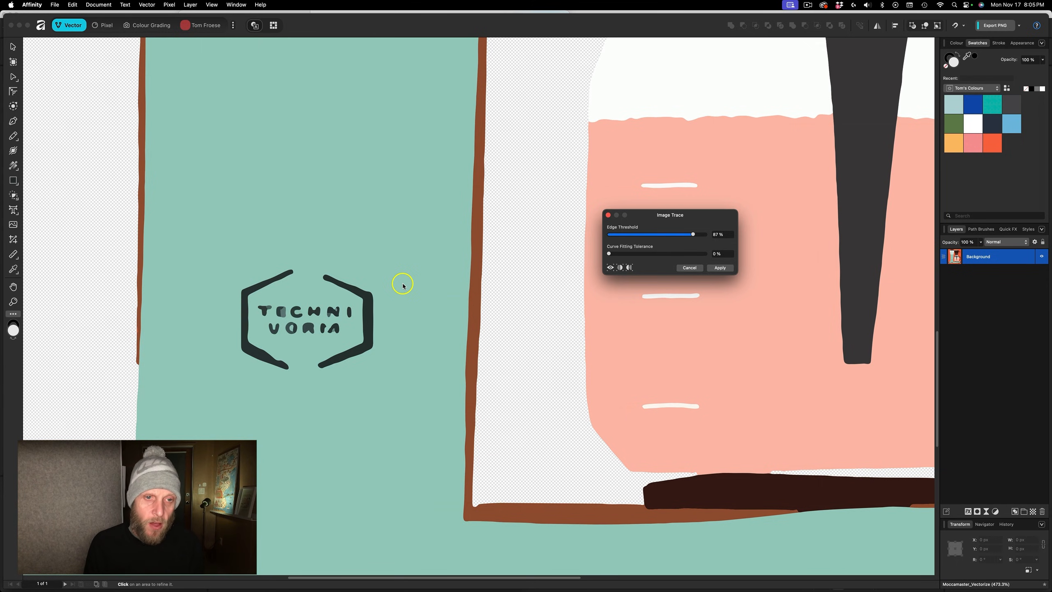
scroll(403, 286, "down", 6)
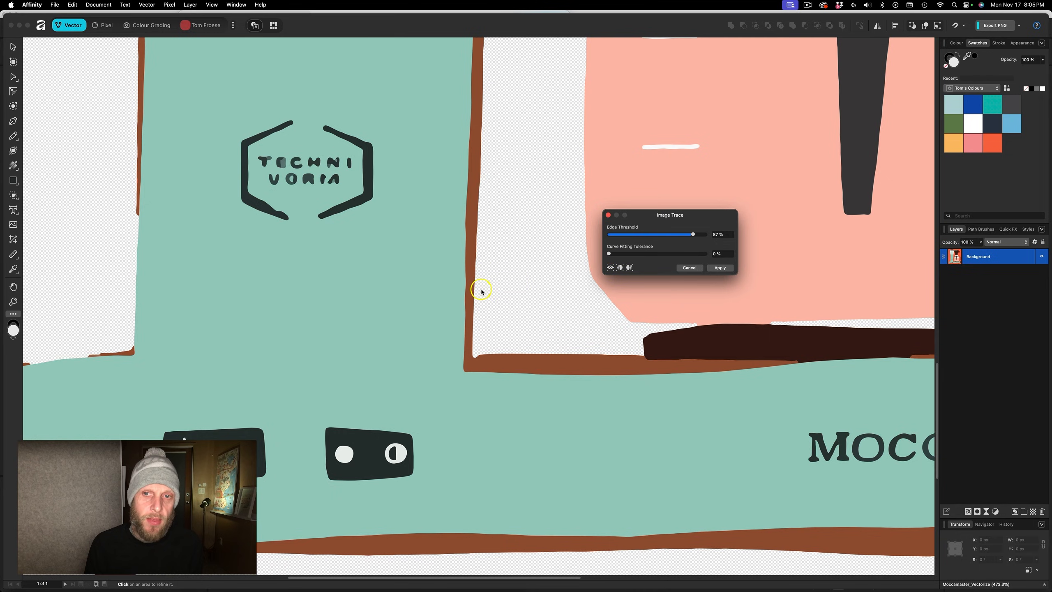
scroll(349, 292, "right", 18)
scroll(349, 292, "down", 7)
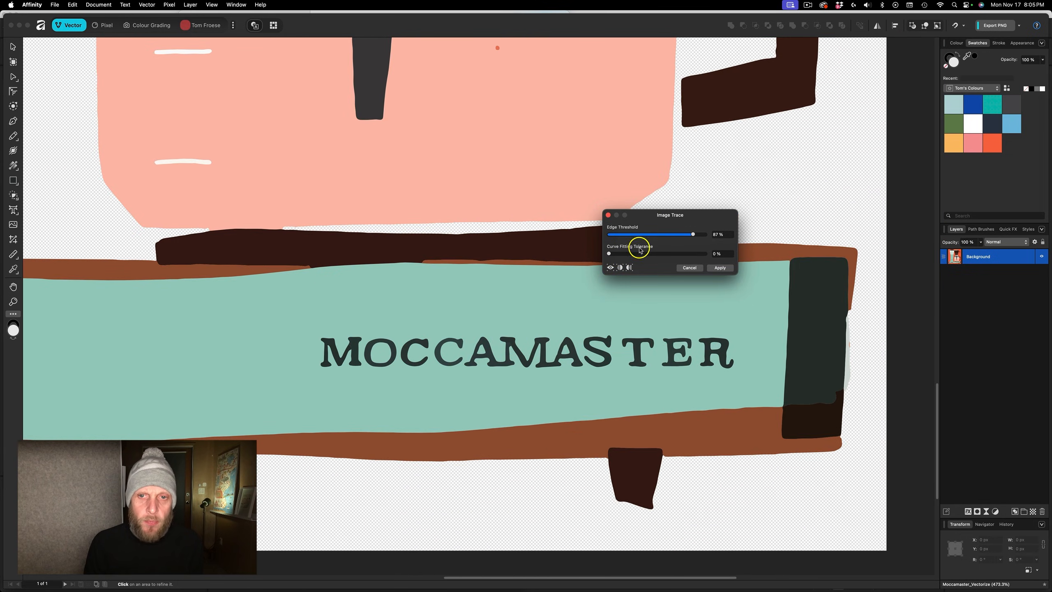
Raise the trace's Curve Fitting Tolerance to 91 % and check the MOCCAMASTER lettering.
left_click_drag(610, 253, 697, 253)
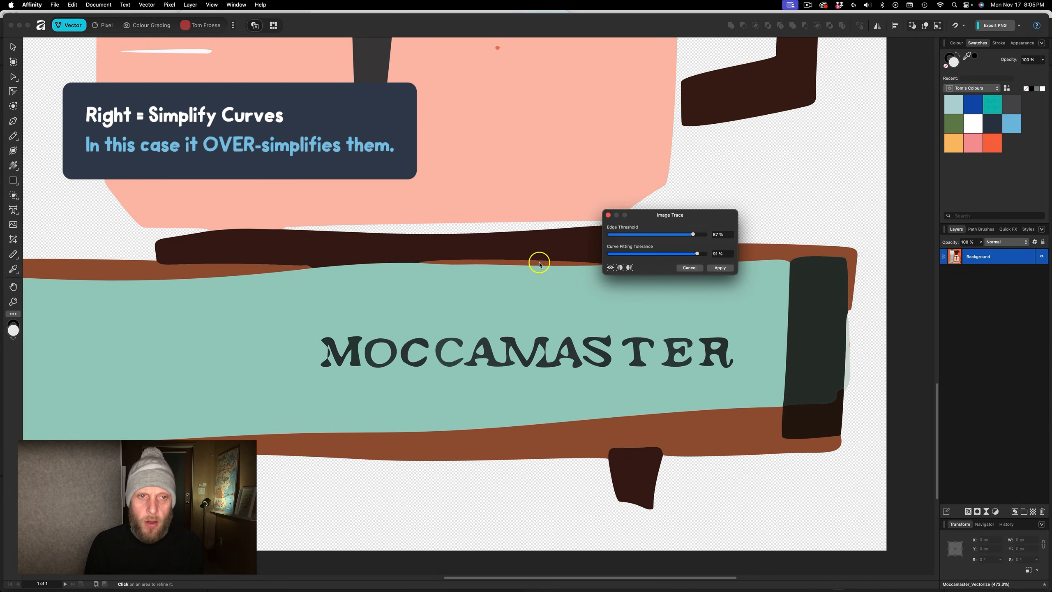
scroll(514, 257, "left", 10)
scroll(514, 257, "up", 2)
Return the trace's Curve Fitting Tolerance to 0 % and review the whole coffee maker in the preview.
left_click_drag(648, 257, 609, 253)
scroll(501, 273, "down", 10)
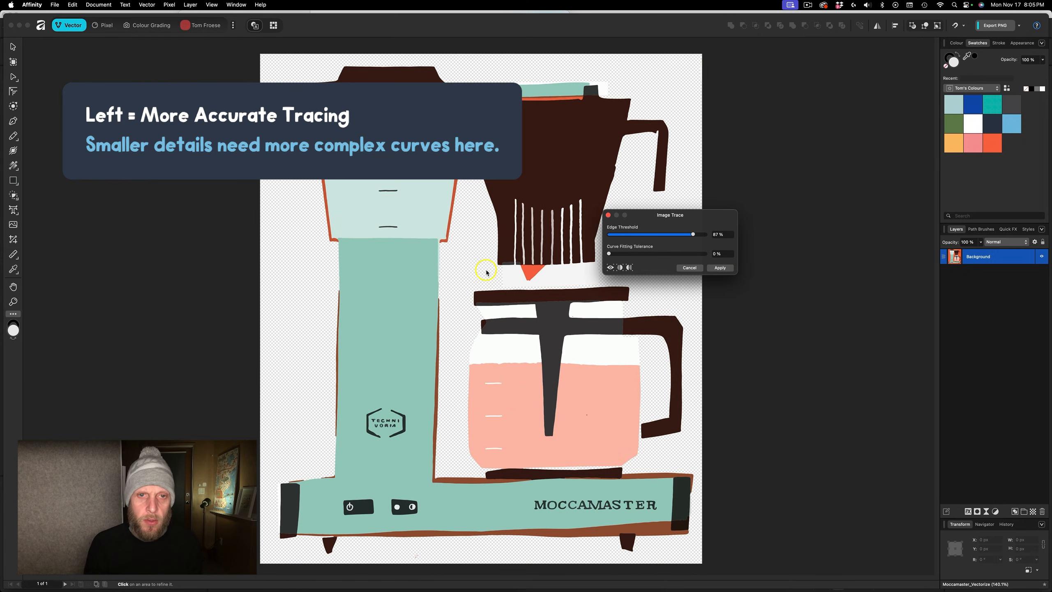
scroll(450, 169, "up", 2)
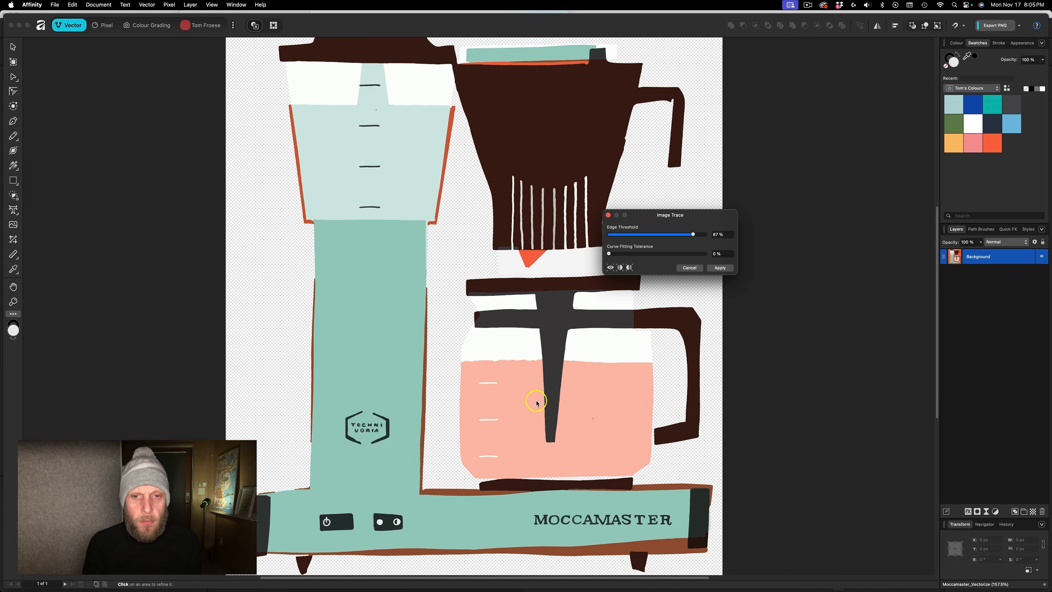
scroll(377, 454, "up", 2)
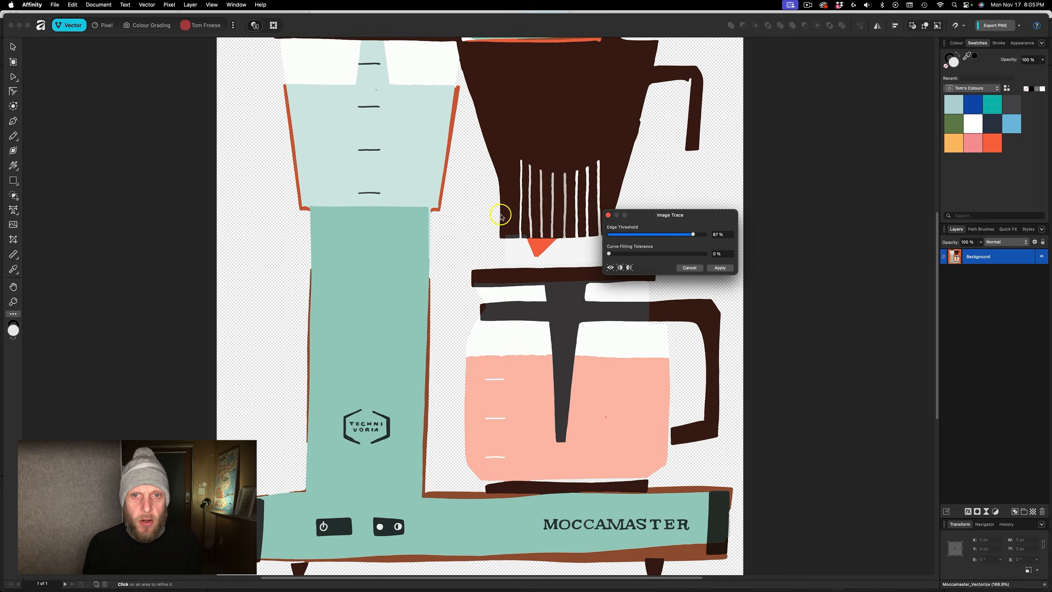
Try the Curve Fitting Tolerance at 100 % again, settle on 0 % and apply the image trace.
left_click_drag(609, 253, 725, 253)
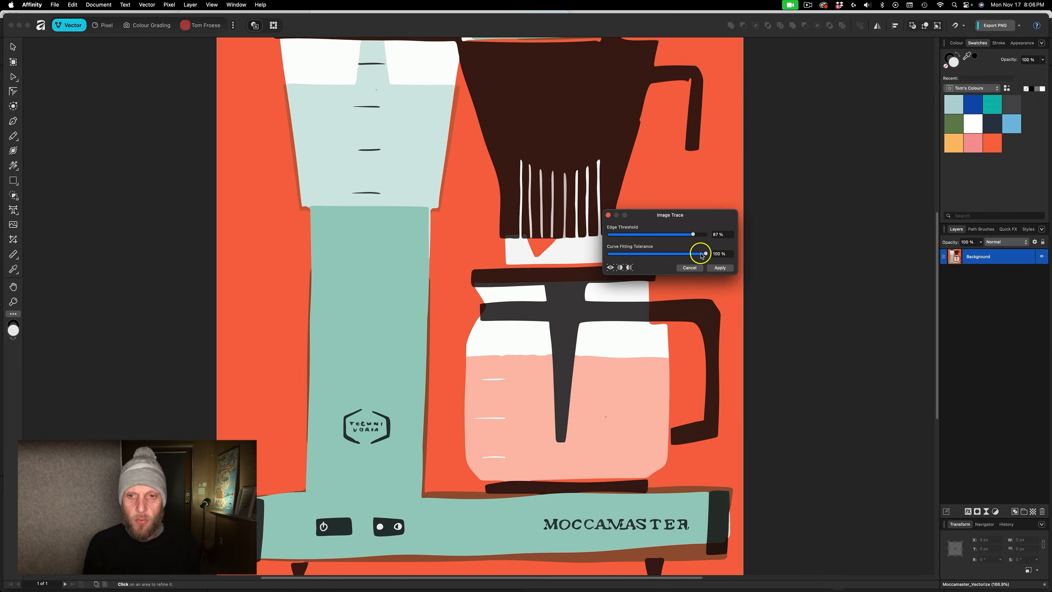
left_click_drag(700, 255, 599, 258)
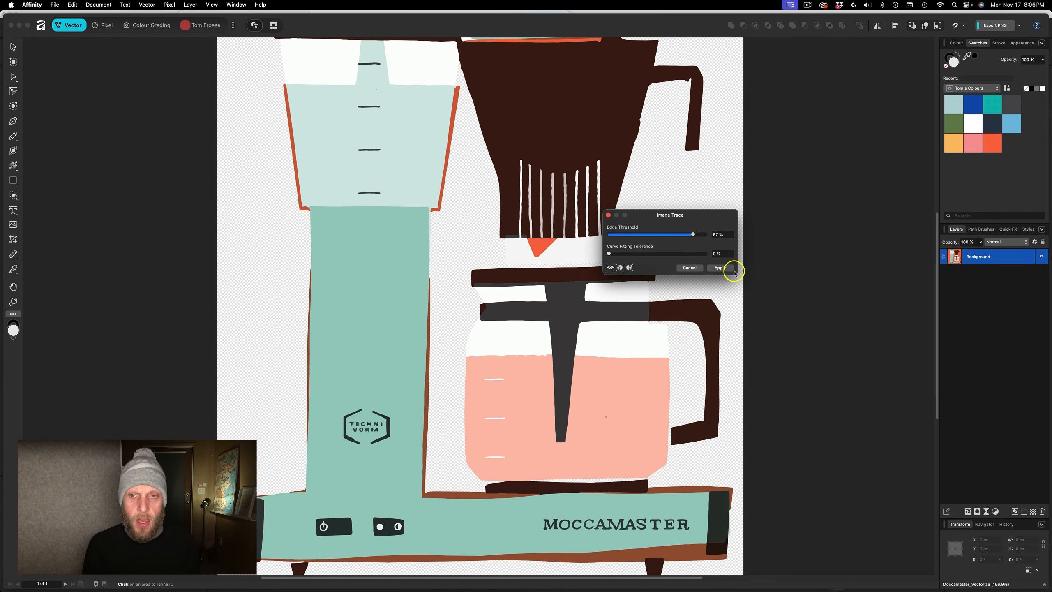
left_click(720, 268)
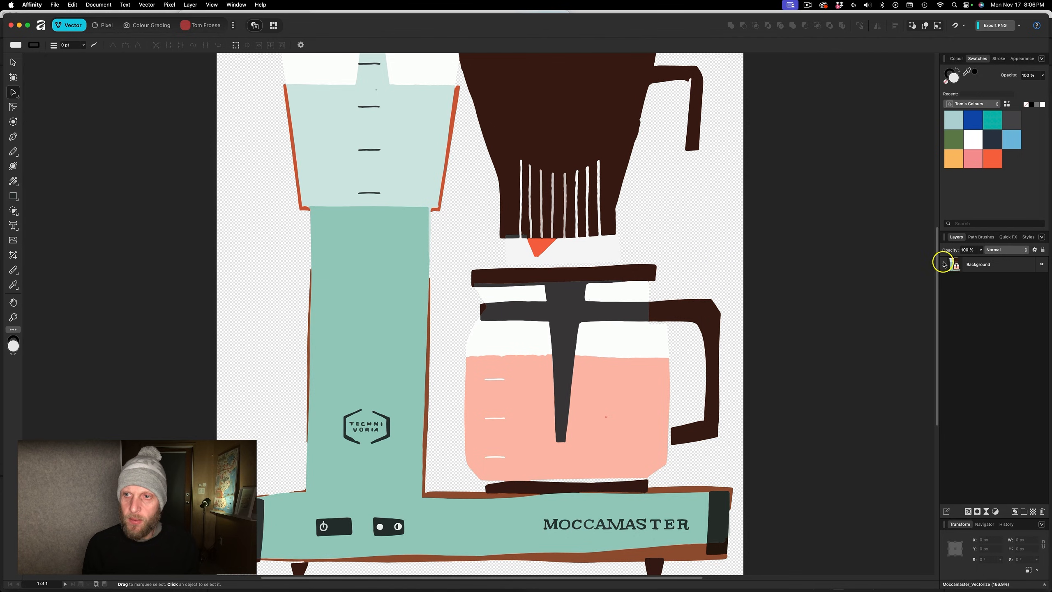
Detach the layer list so it floats over the artwork and expand the traced Background group.
left_click_drag(957, 237, 709, 118)
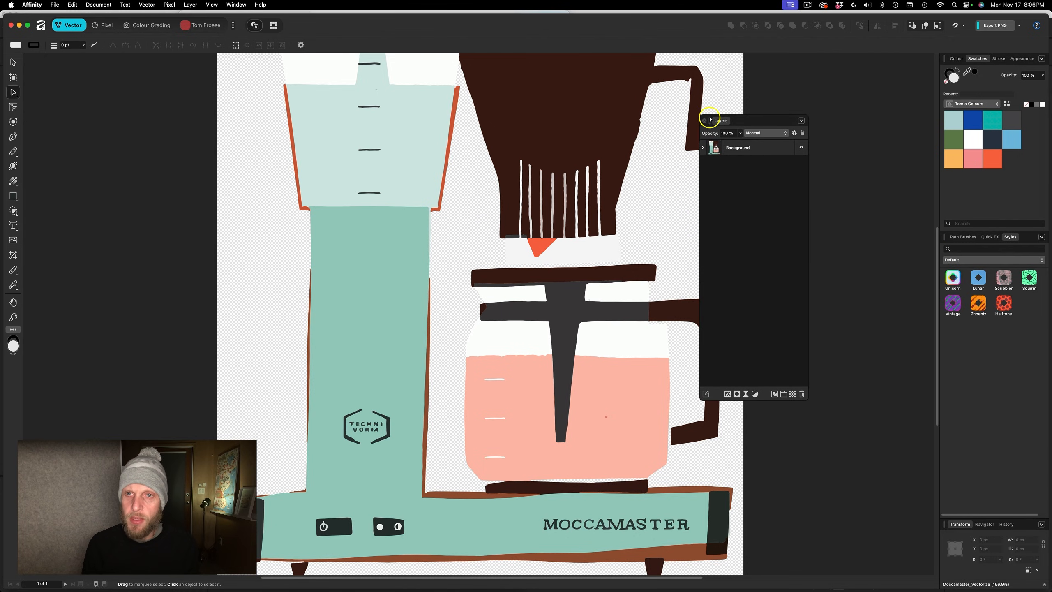
left_click(703, 148)
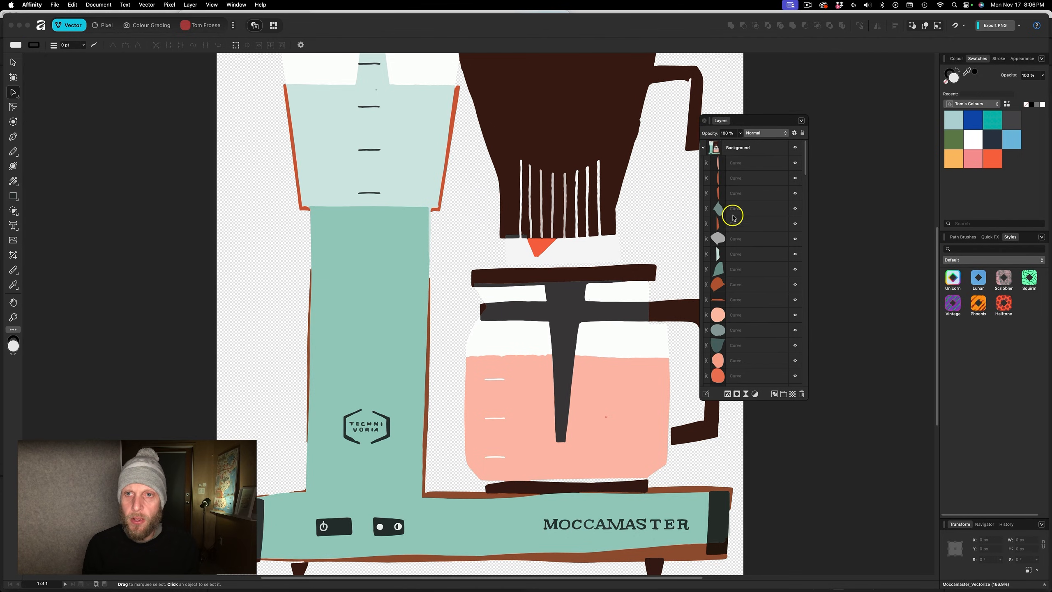
Examine the individual traced curves in the Background group and compare them with the artwork.
scroll(745, 238, "down", 5)
left_click(744, 238)
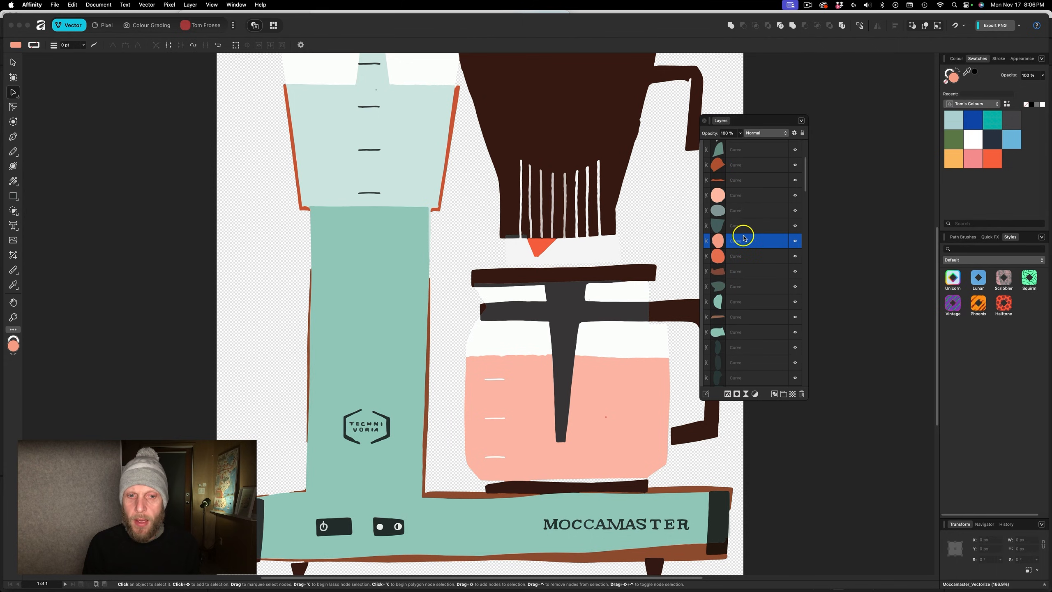
scroll(744, 238, "down", 3)
scroll(742, 237, "down", 10)
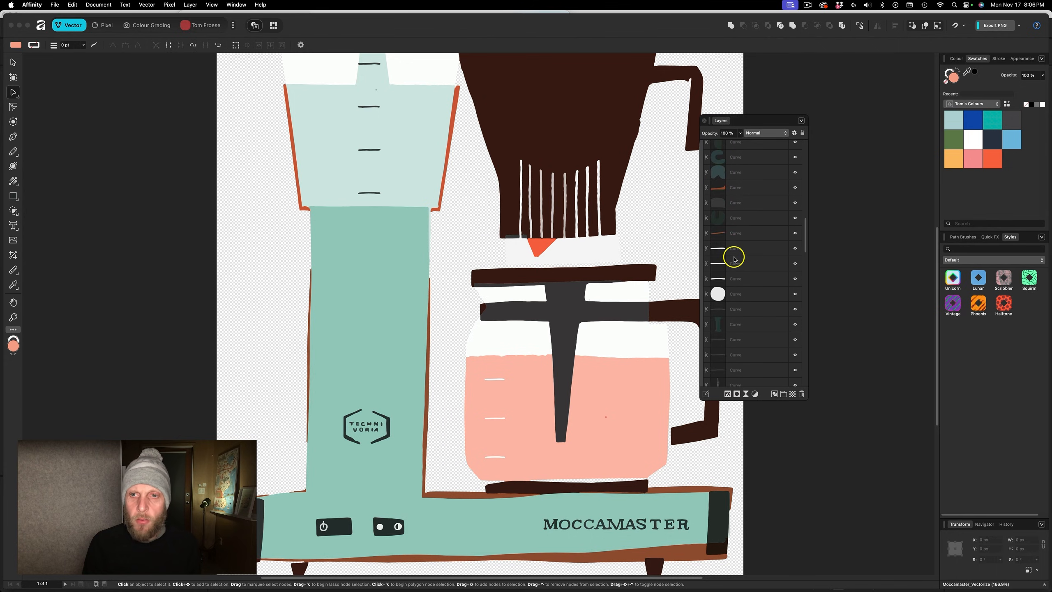
scroll(800, 364, "up", 12)
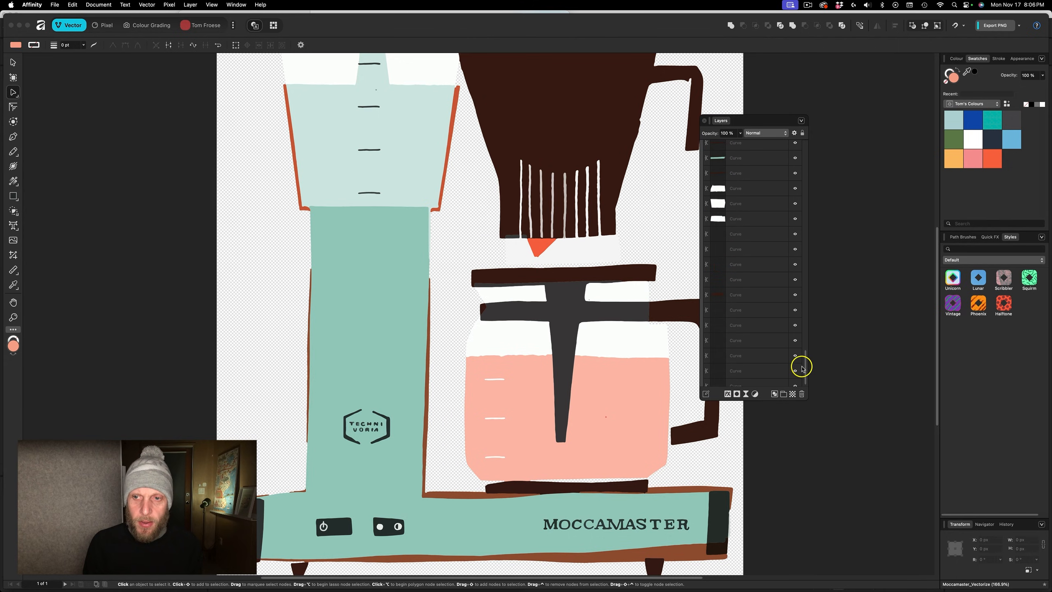
scroll(780, 157, "up", 3)
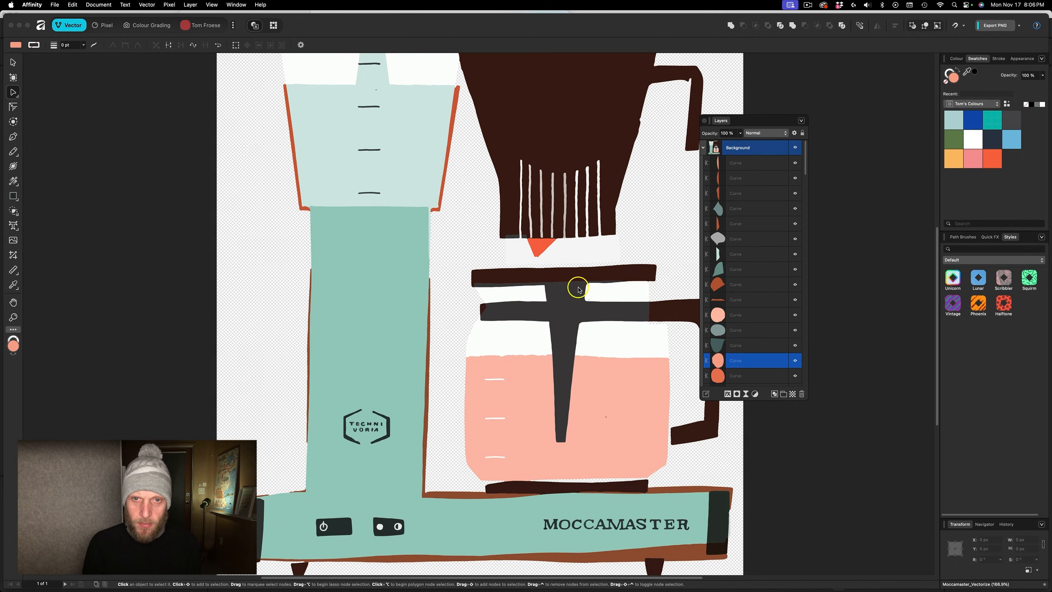
scroll(576, 287, "up", 3)
scroll(575, 287, "down", 6)
scroll(754, 337, "down", 10)
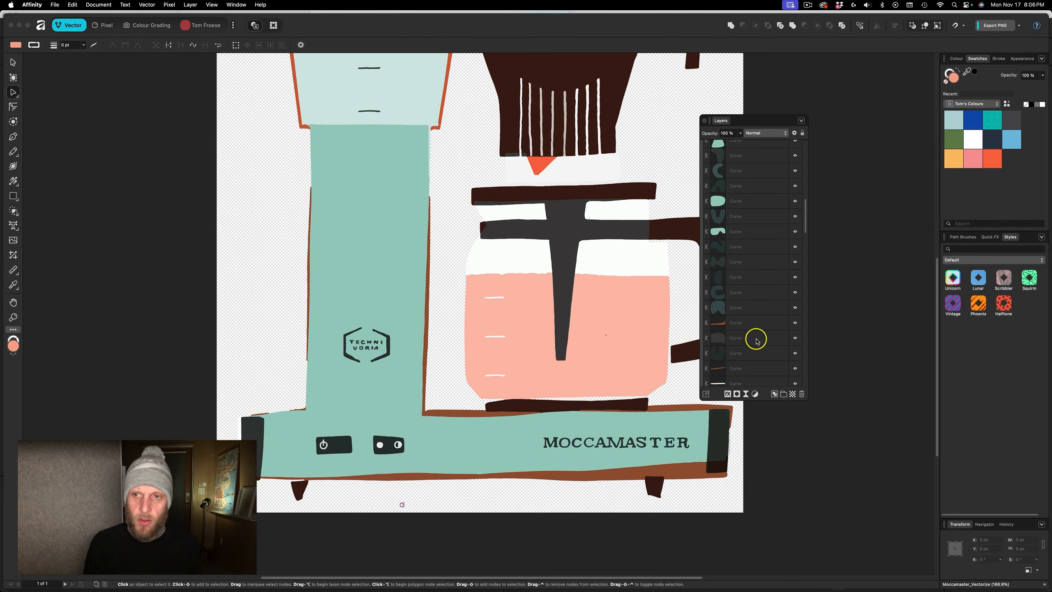
Select the lowest curve in the Background group and draw a rectangle of about 1590 × 1822 px covering the whole canvas beneath the curves.
left_click_drag(805, 217, 788, 418)
left_click(752, 379)
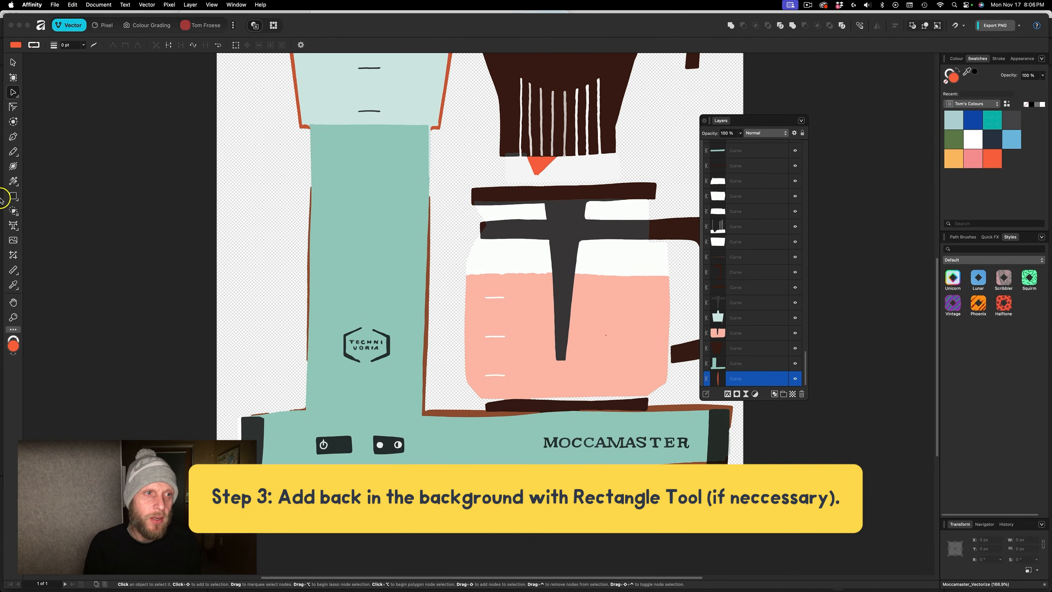
left_click(13, 199)
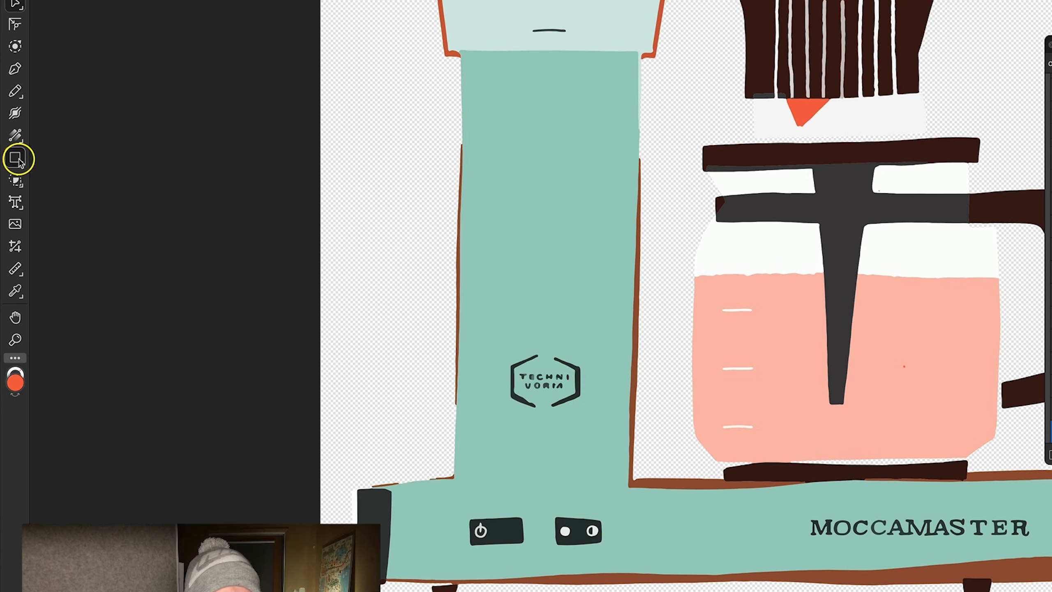
scroll(337, 357, "up", 5)
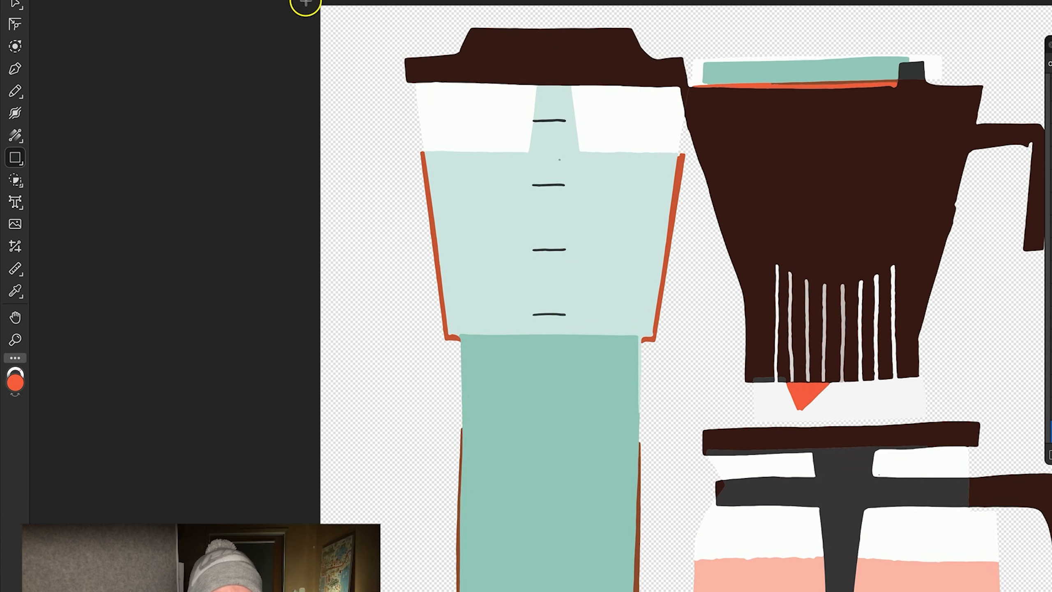
left_click_drag(302, 5, 964, 585)
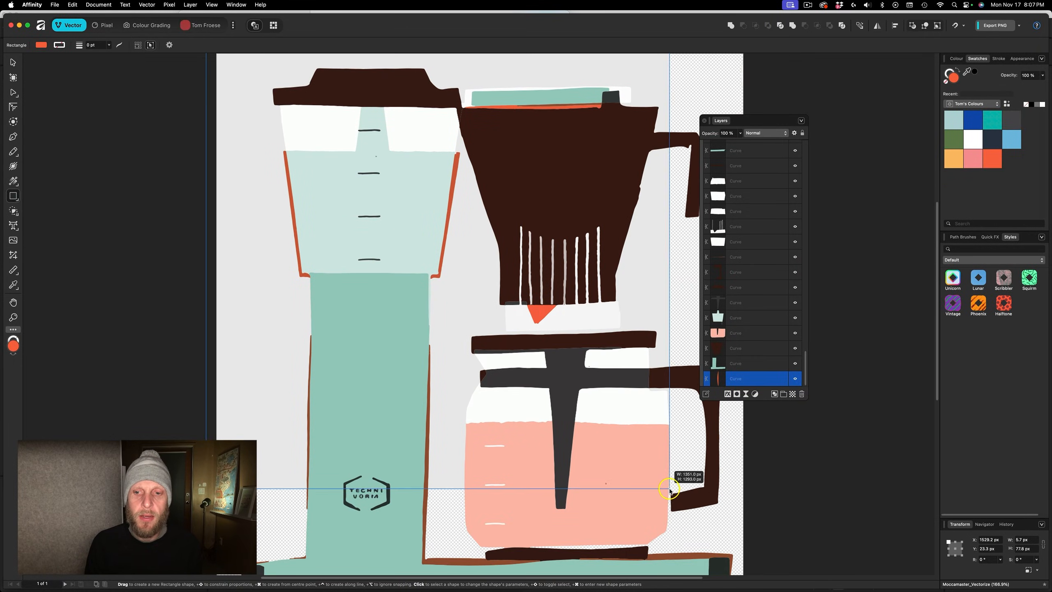
left_click_drag(670, 491, 734, 527)
mouse_move(722, 388)
left_mouse_down()
mouse_move(720, 358)
mouse_move(722, 388)
left_mouse_up()
Fill the background rectangle with the orange-red swatch from Tom's Colours and view the artwork with the interface hidden.
left_click(993, 159)
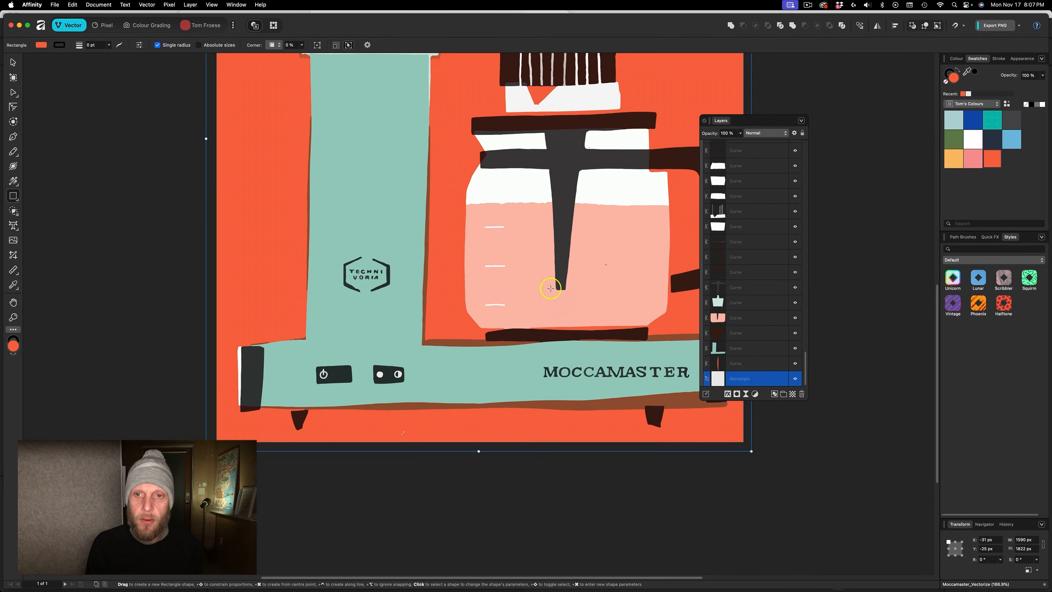
key("Tab")
scroll(749, 395, "up", 10)
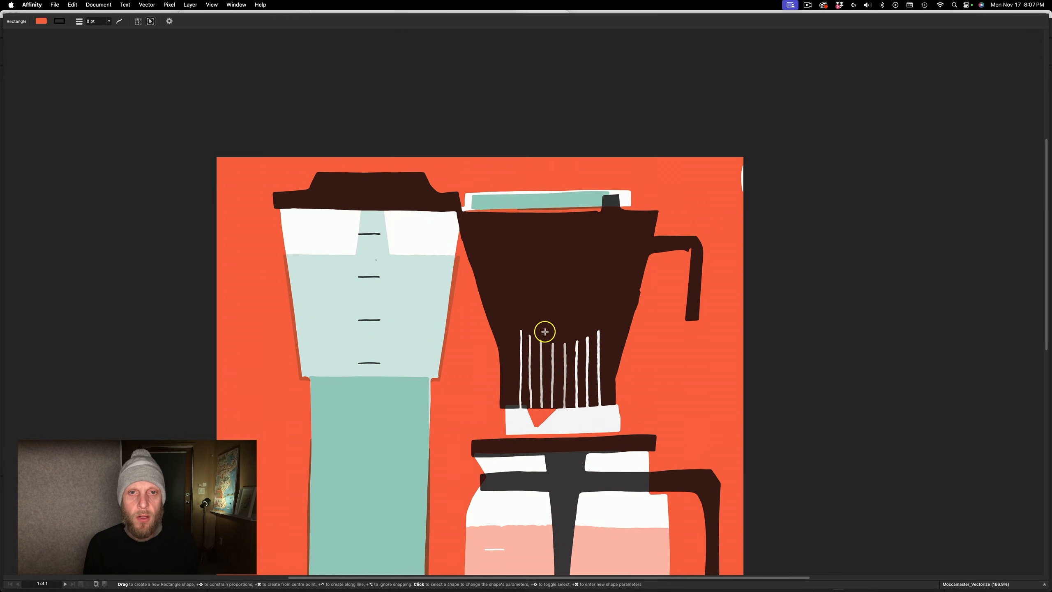
Examine the vectorized artwork with its new background as a whole, and inspect the carafe and the small hexagonal logo lettering up close.
scroll(545, 332, "down", 3)
scroll(545, 332, "down", 1)
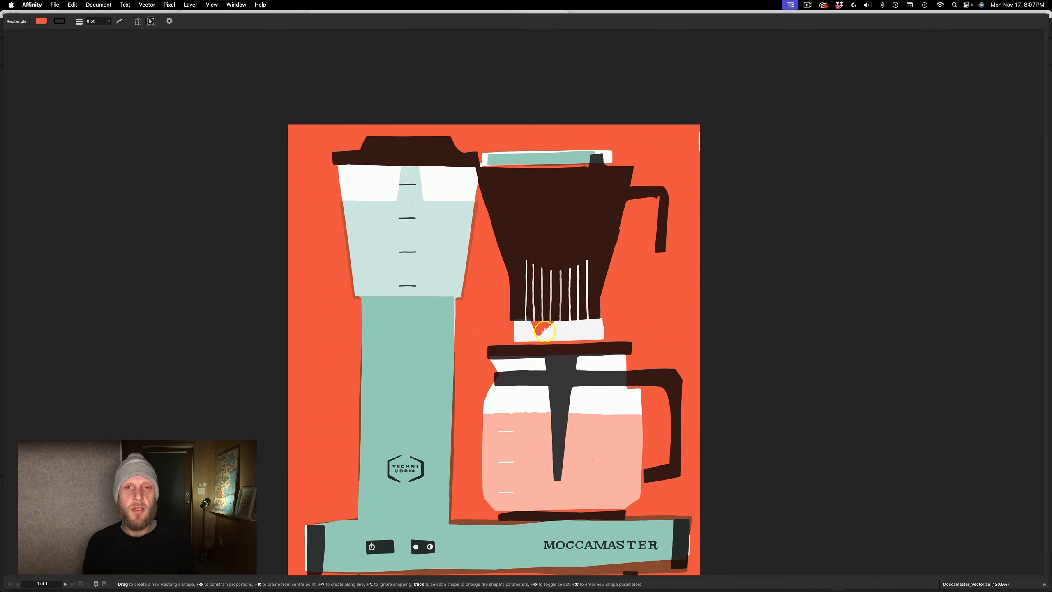
scroll(545, 332, "down", 3)
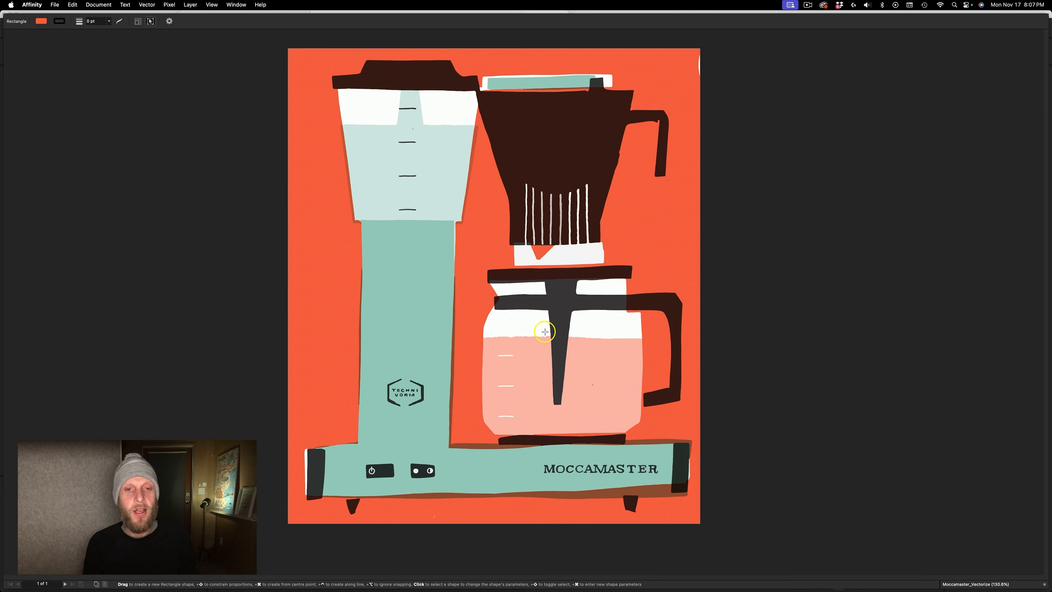
scroll(616, 494, "up", 5)
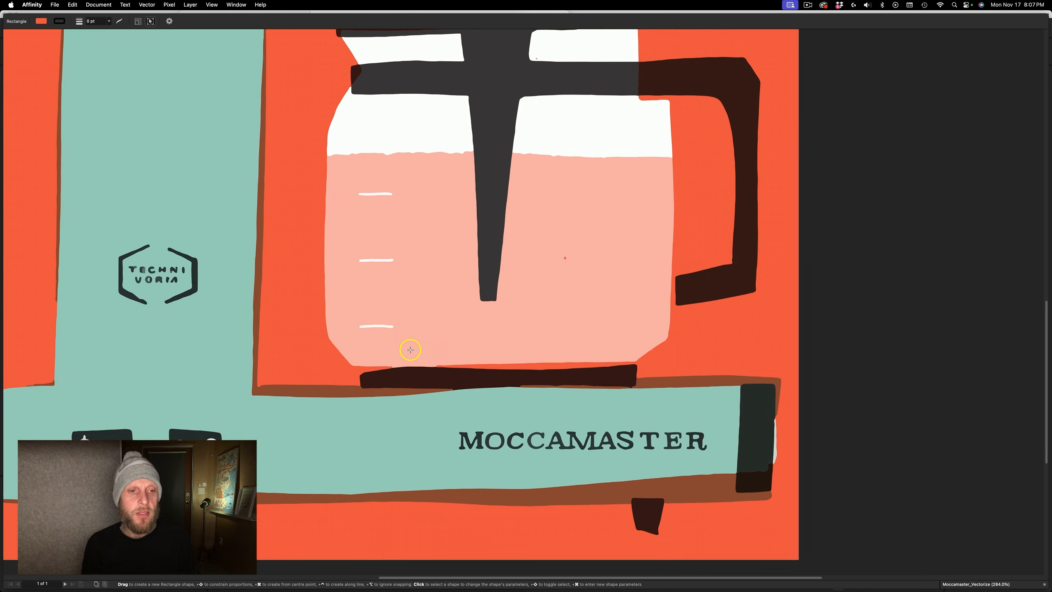
scroll(358, 355, "left", 4)
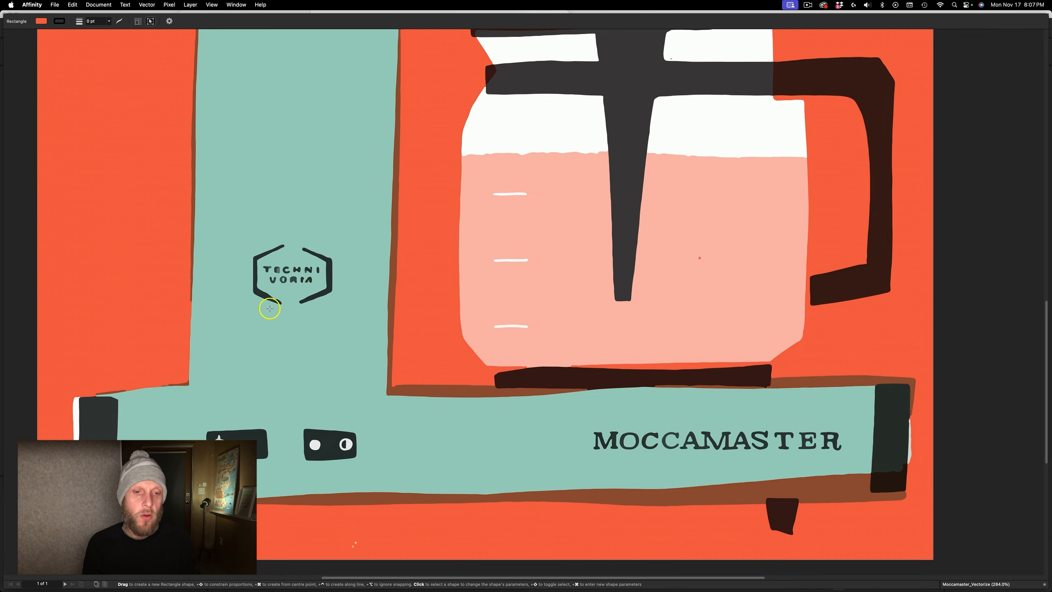
scroll(266, 239, "up", 5)
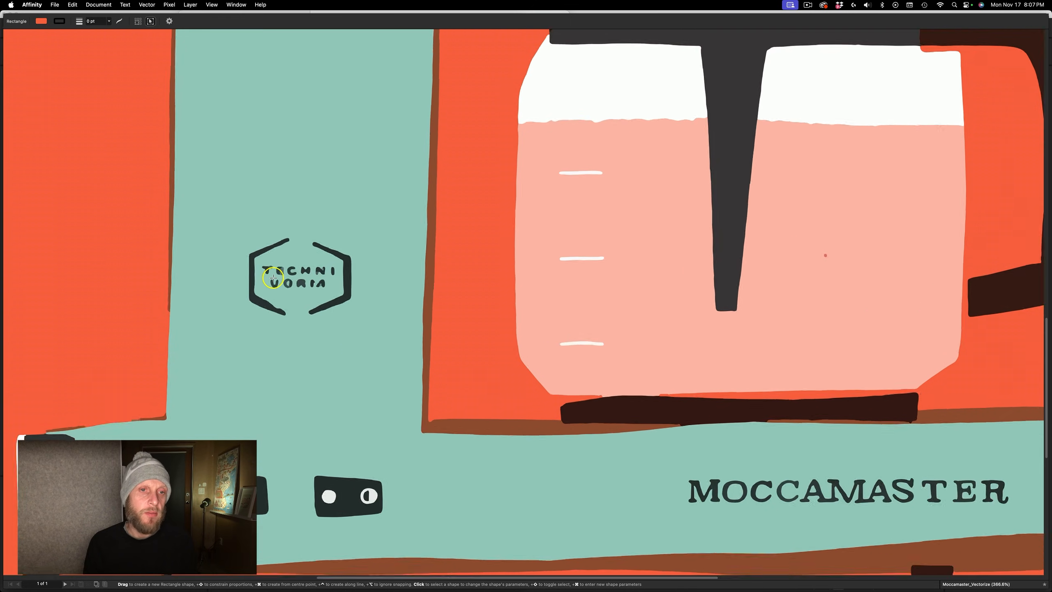
scroll(273, 278, "up", 3)
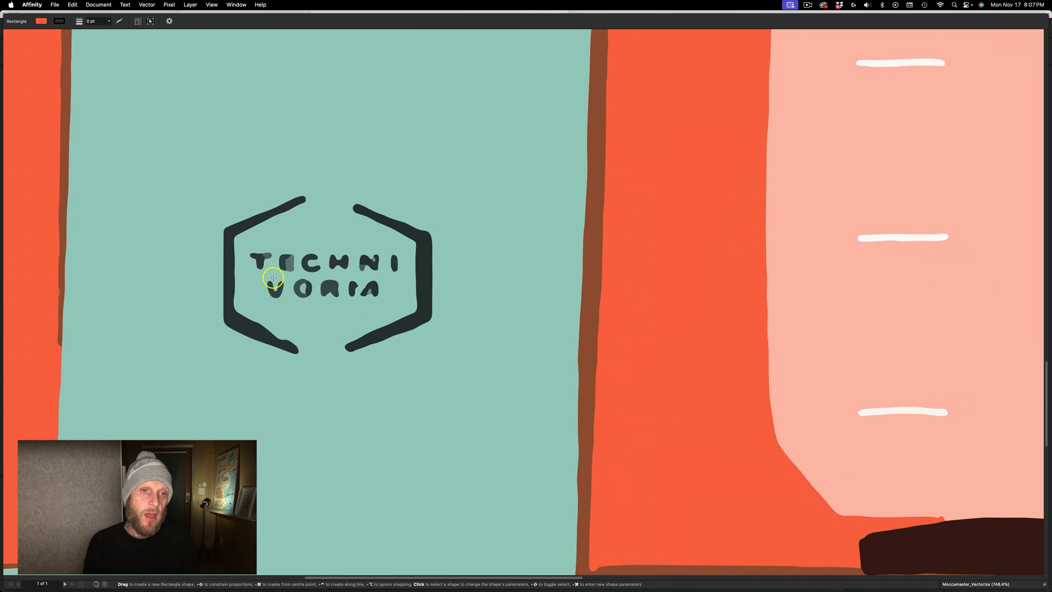
key("a")
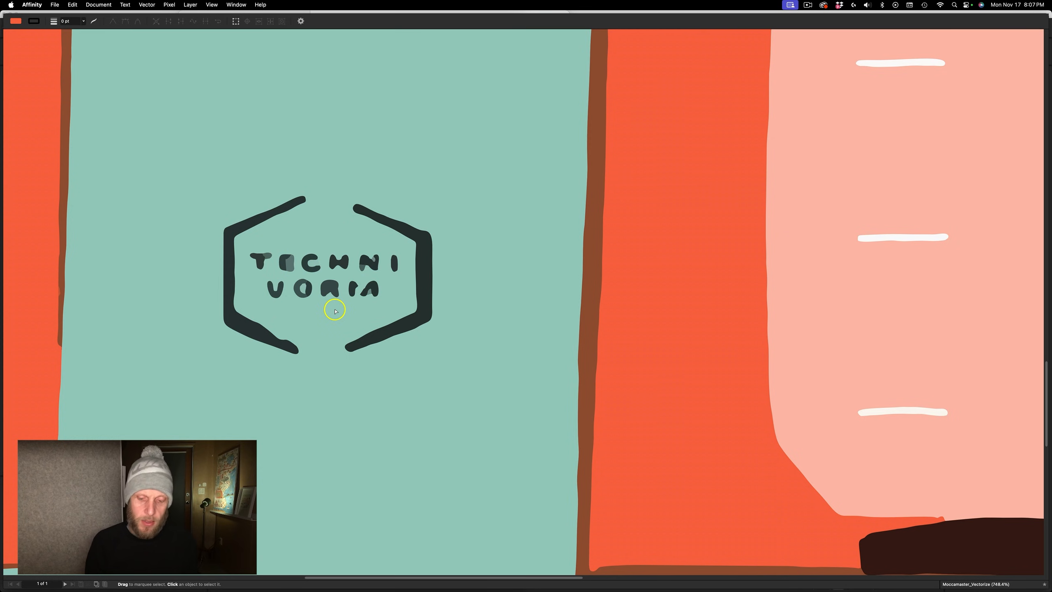
View the whole artwork at 100% zoom, show the interface again and look through the traced curves in the layer list.
key("super+0")
key("super+1")
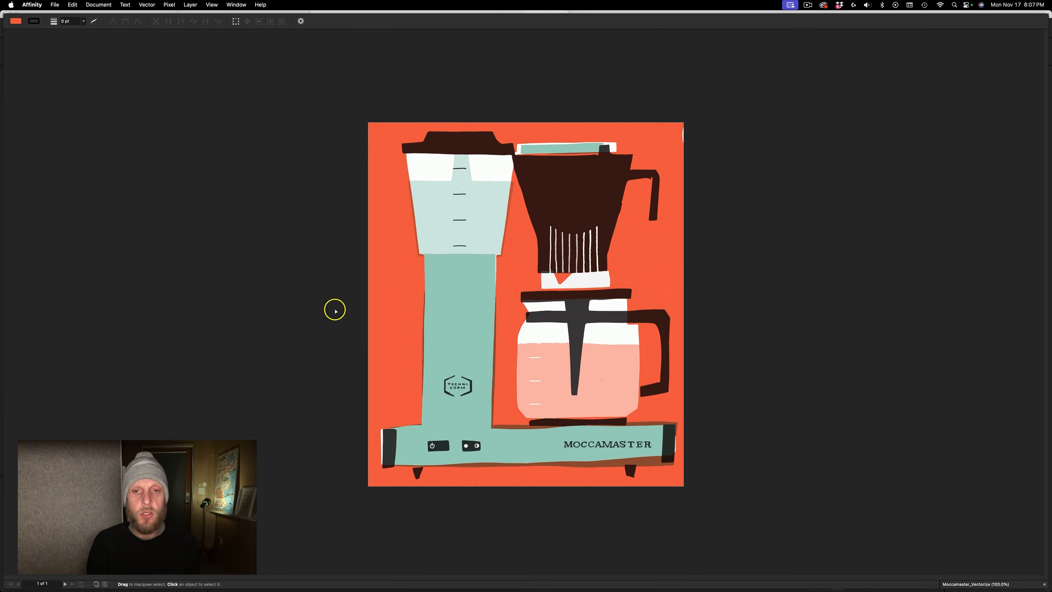
scroll(606, 362, "right", 5)
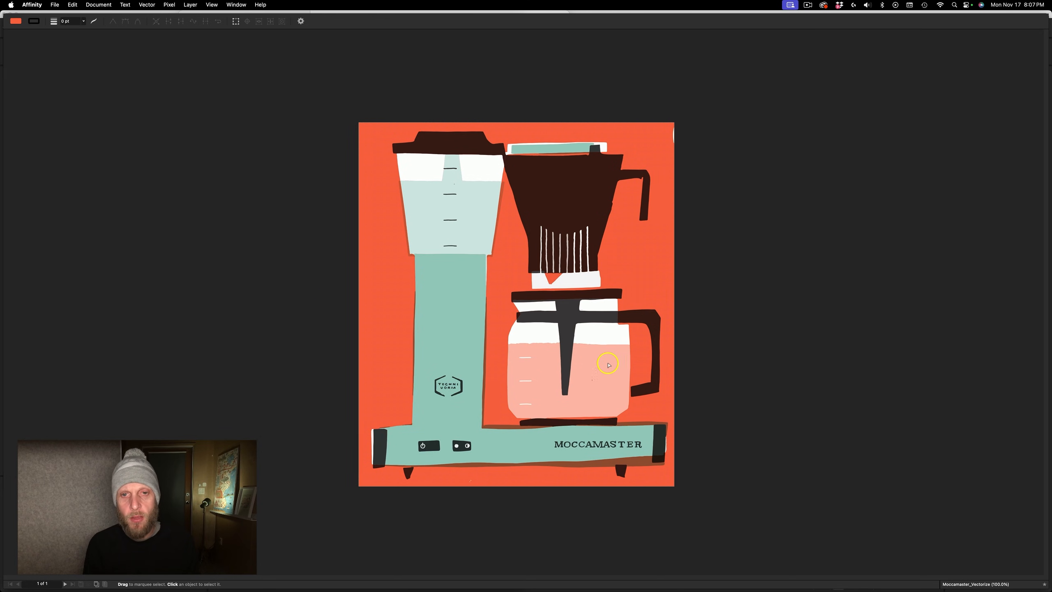
scroll(606, 362, "left", 2)
key("Tab")
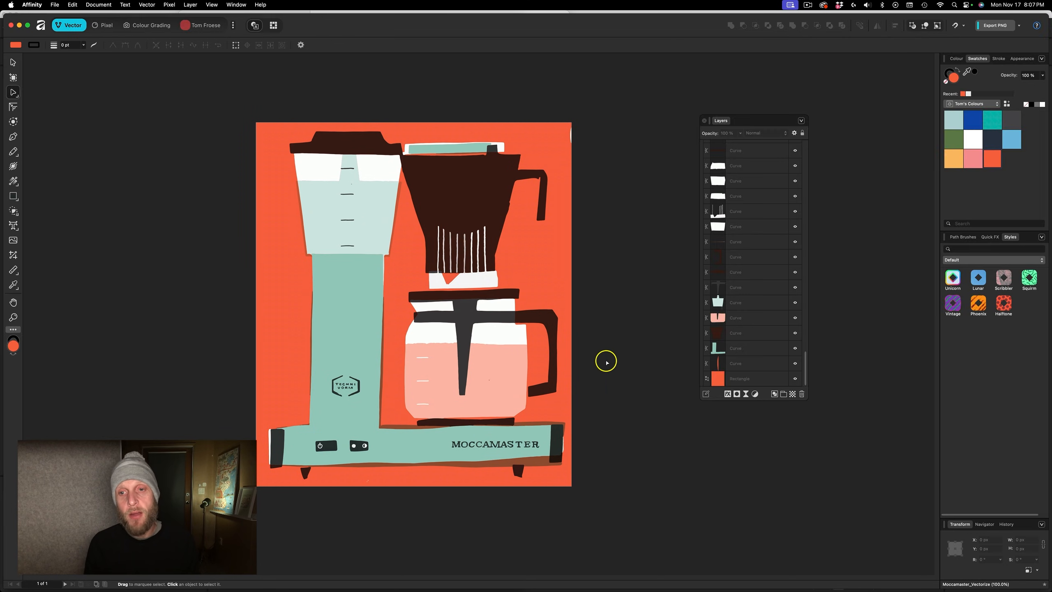
scroll(751, 365, "up", 5)
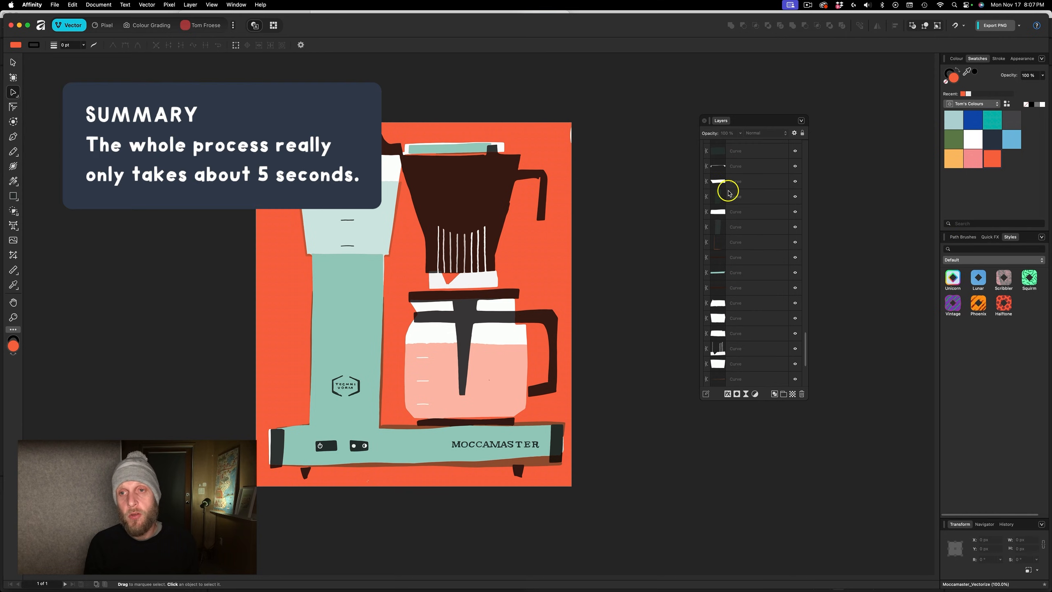
left_click_drag(805, 351, 787, 103)
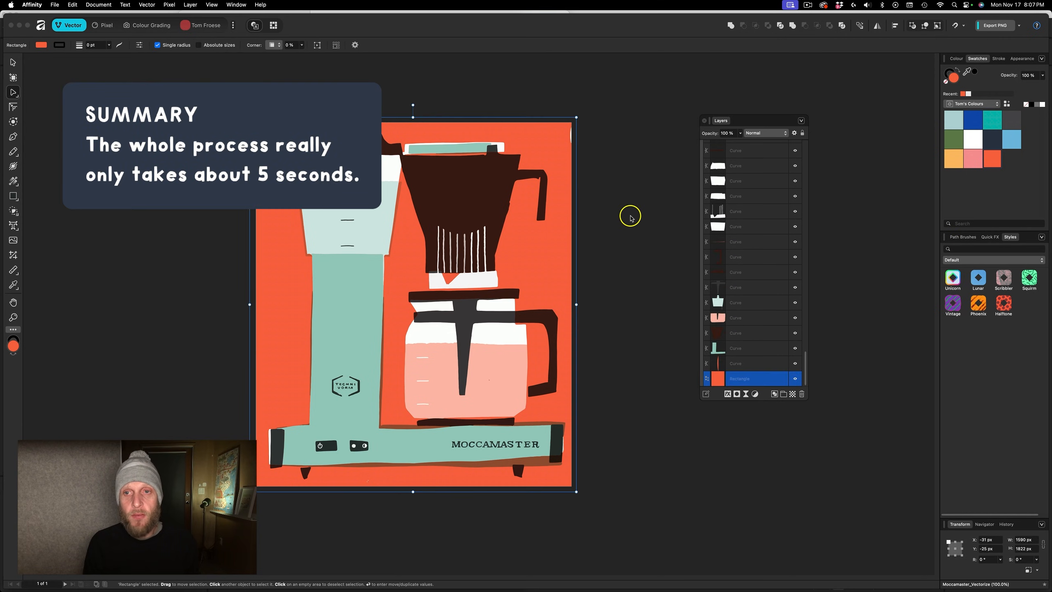
Undo the background rectangle and the image trace to go back to the original raster Background image.
key("super+z")
key("super+z")
key("super+z")
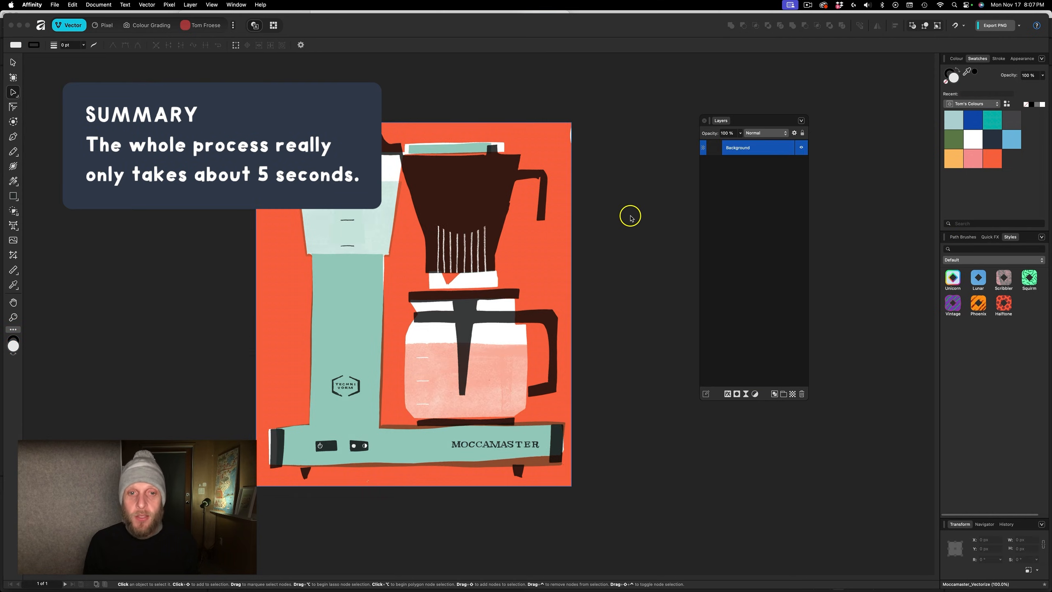
Vectorize the Background image again with Image Trace at 87% edge threshold and 0% curve fitting tolerance.
left_click(140, 6)
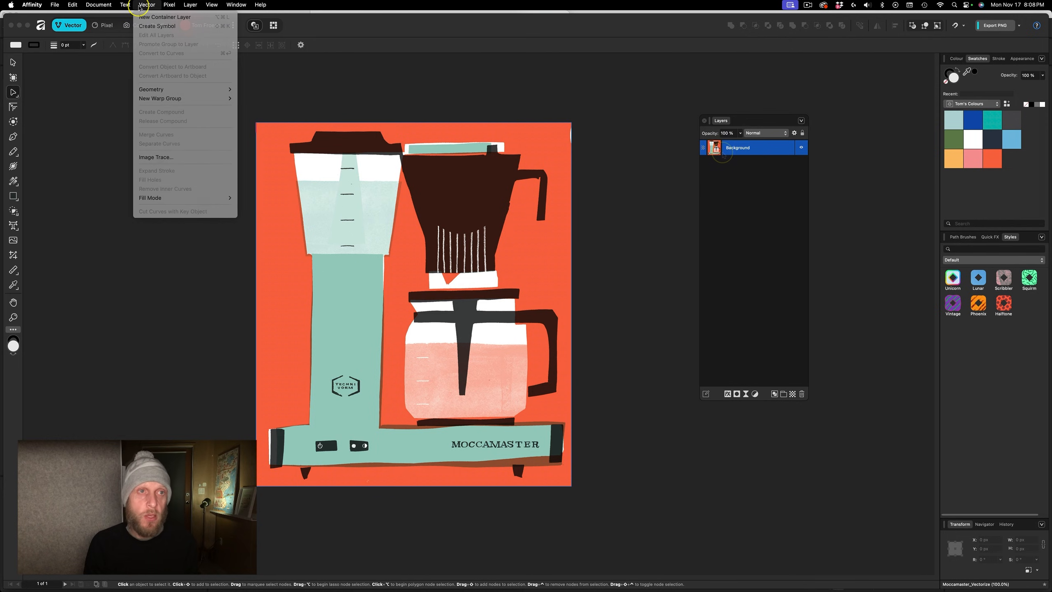
left_click(157, 157)
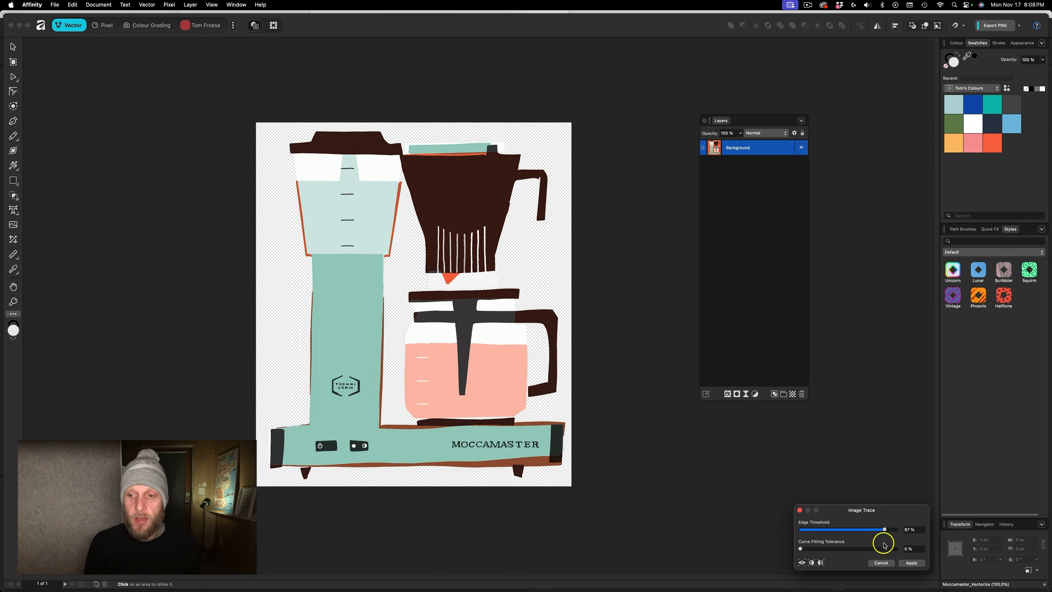
left_click(911, 562)
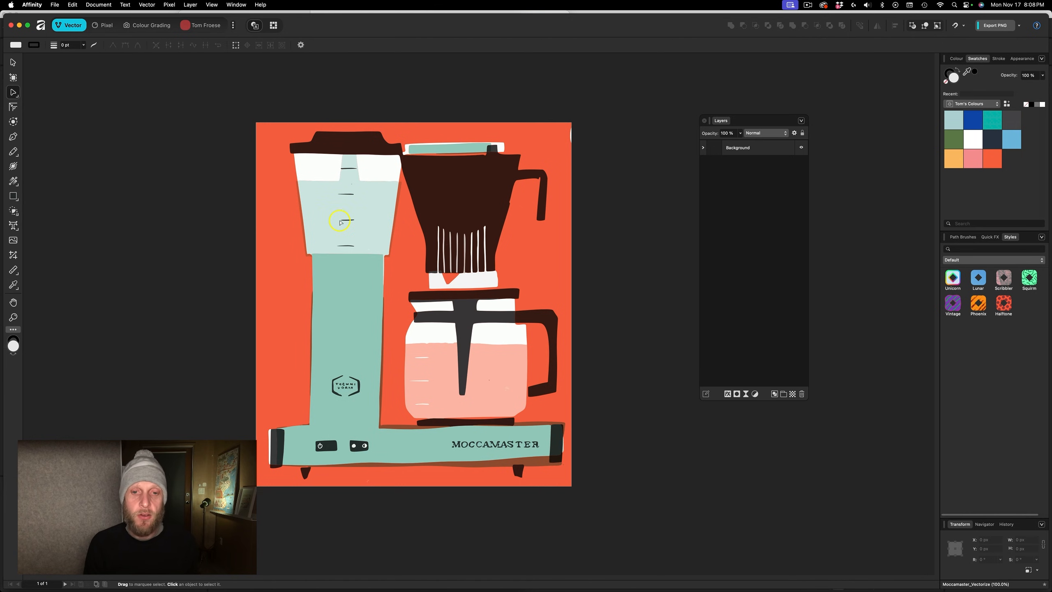